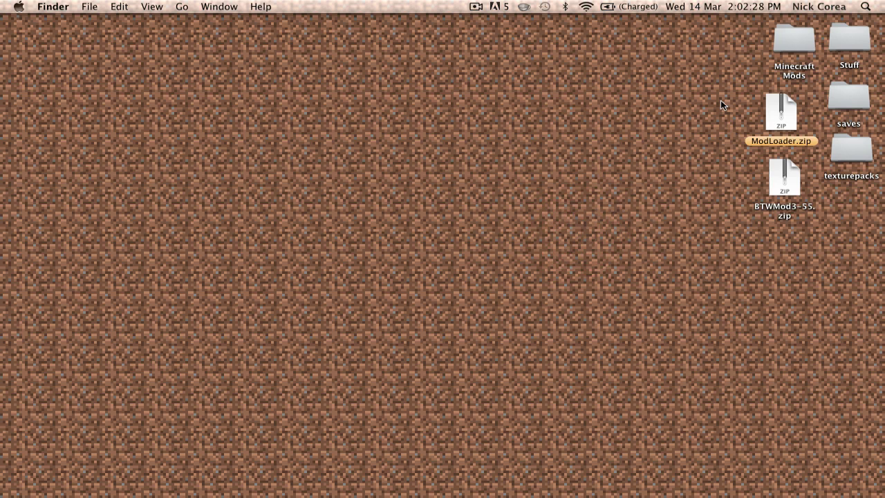
Open a Finder window and go to the ~/library folder.
drag(720, 103, 716, 224)
mouse_move(449, 481)
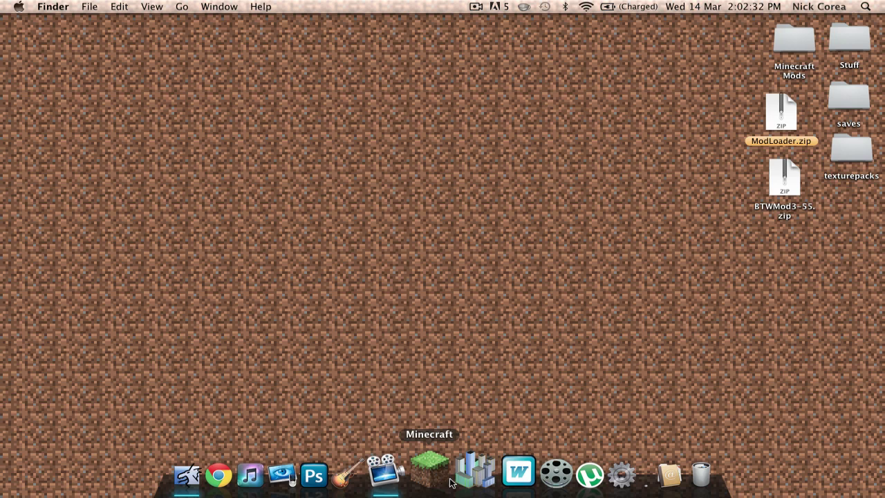
click(216, 474)
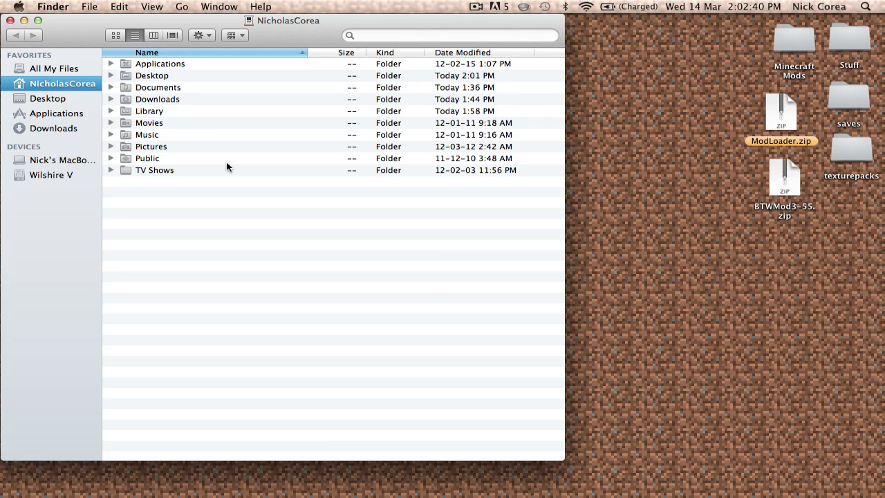
key(super+shift+g)
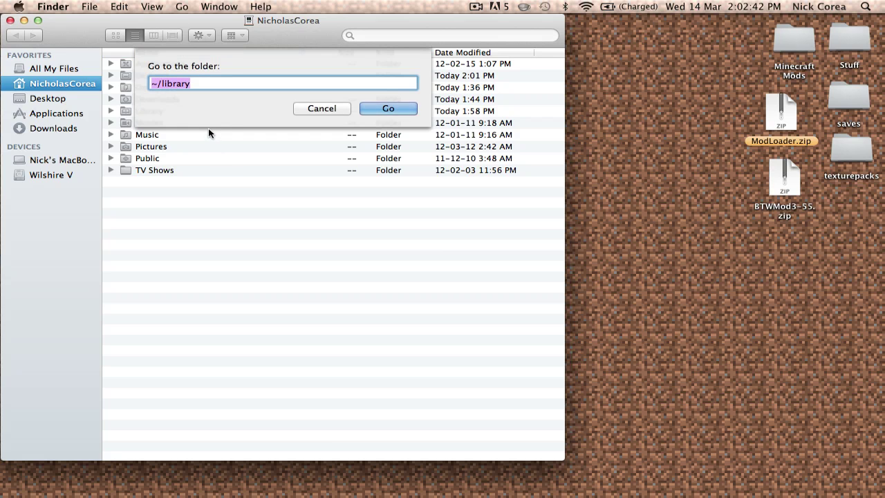
text(~)
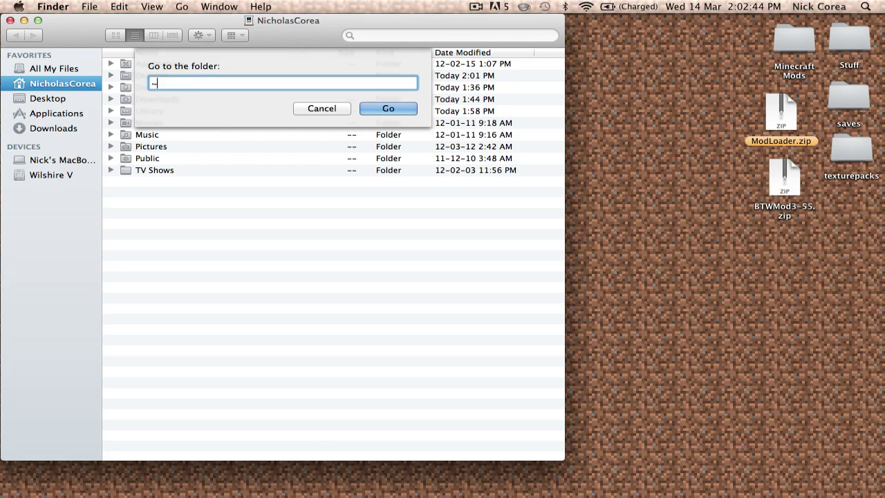
text(/library)
key(Return)
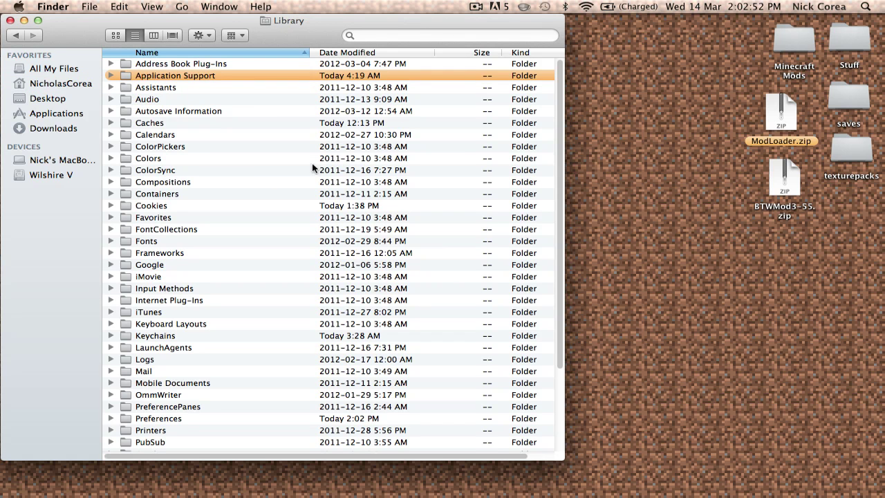
Expand the Application Support folder in Library and the minecraft folder inside it.
click(110, 76)
scroll(123, 260, down, 5)
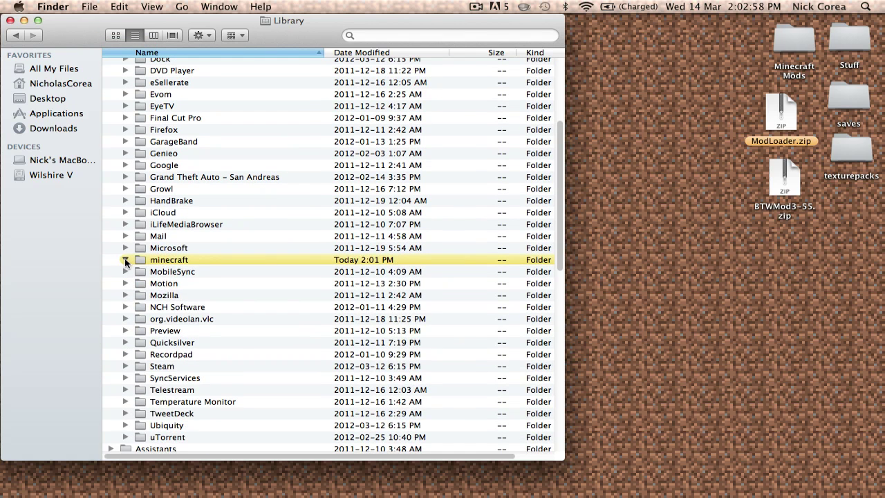
click(126, 260)
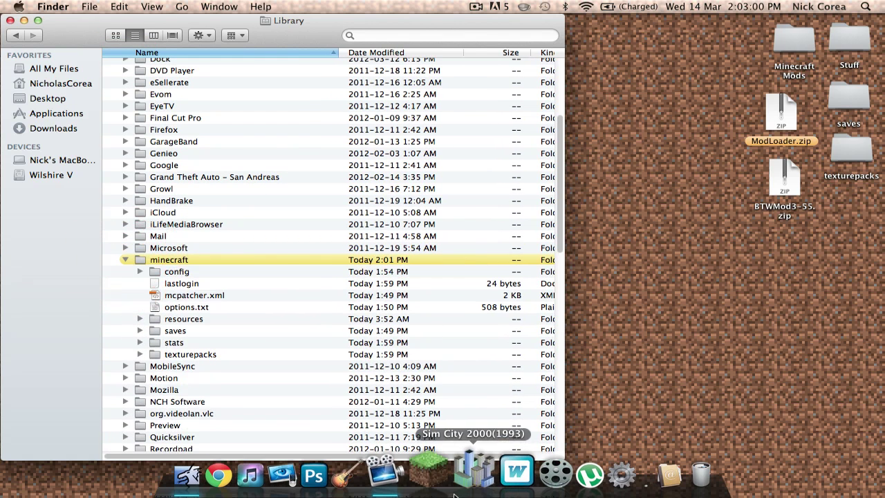
Launch Minecraft, apply the update setting in the launcher options and log in with the remembered account.
click(436, 476)
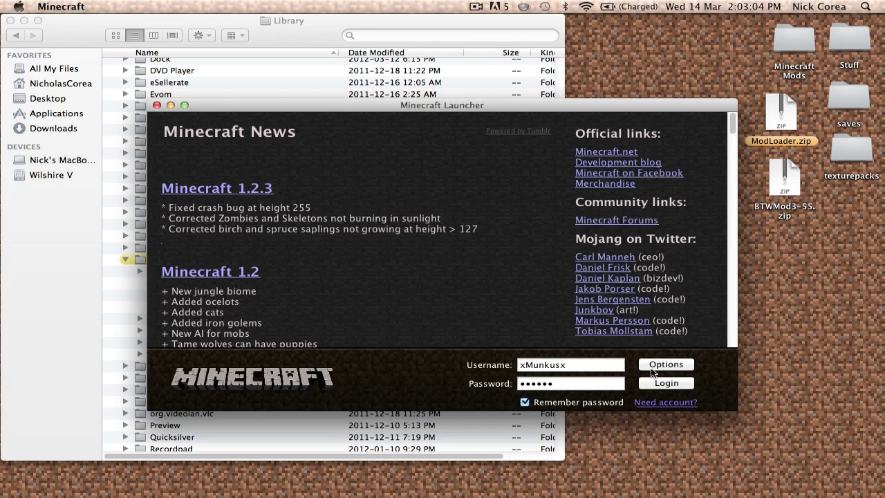
click(653, 369)
click(494, 246)
click(601, 292)
click(658, 383)
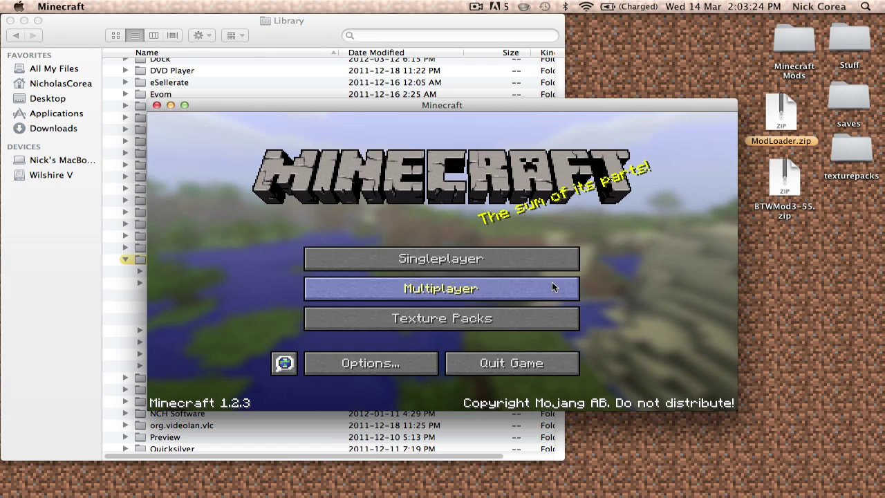
Delete the existing singleplayer world named New World.
click(438, 258)
click(345, 241)
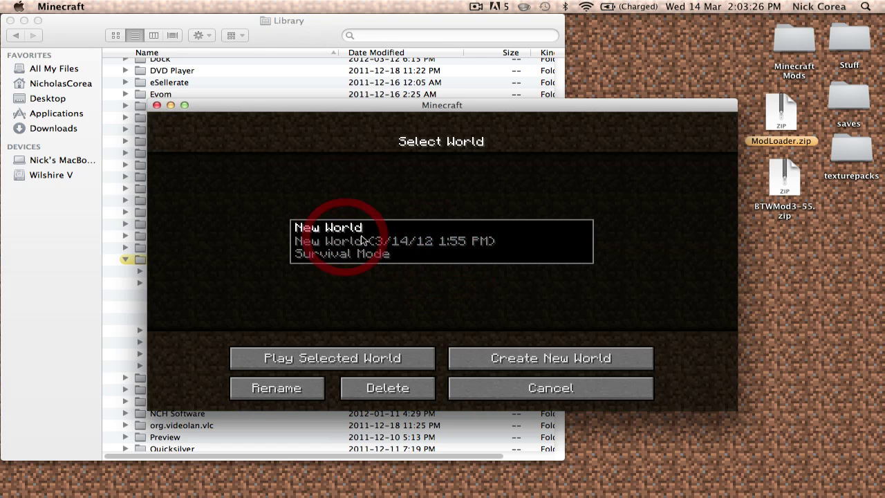
click(387, 387)
click(394, 294)
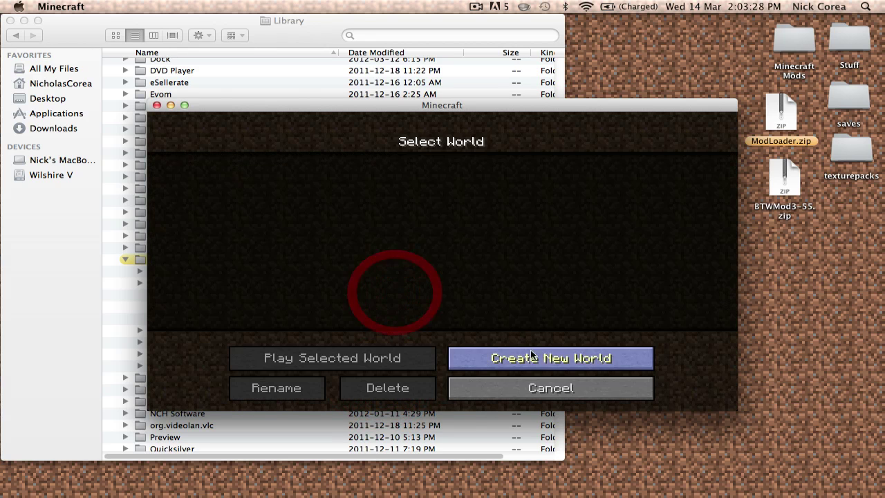
Create a new Survival world named MODS.
click(529, 357)
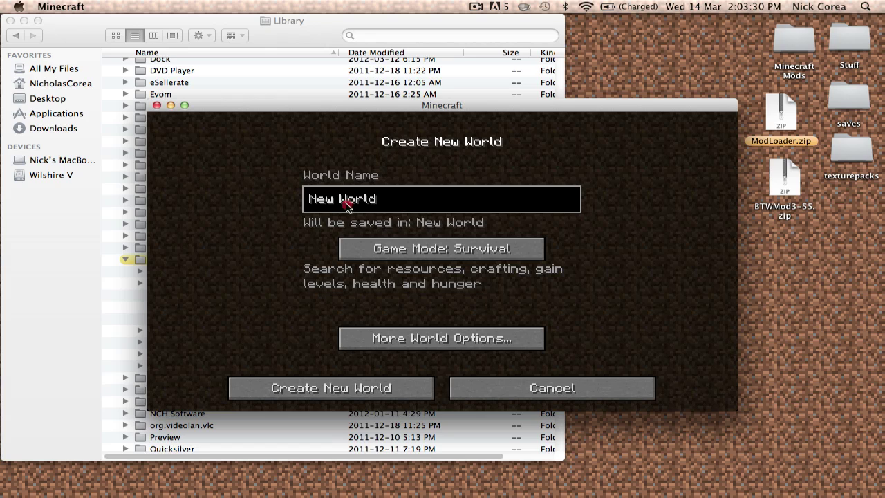
key(BackSpace)
key(BackSpace)
key(BackSpace)
key(BackSpace)
key(BackSpace)
key(BackSpace)
key(BackSpace)
key(BackSpace)
key(BackSpace)
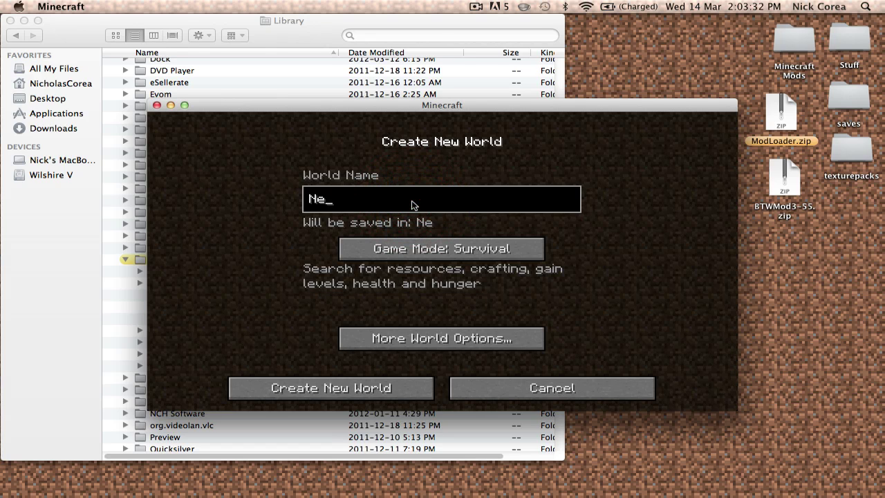
text(MODS)
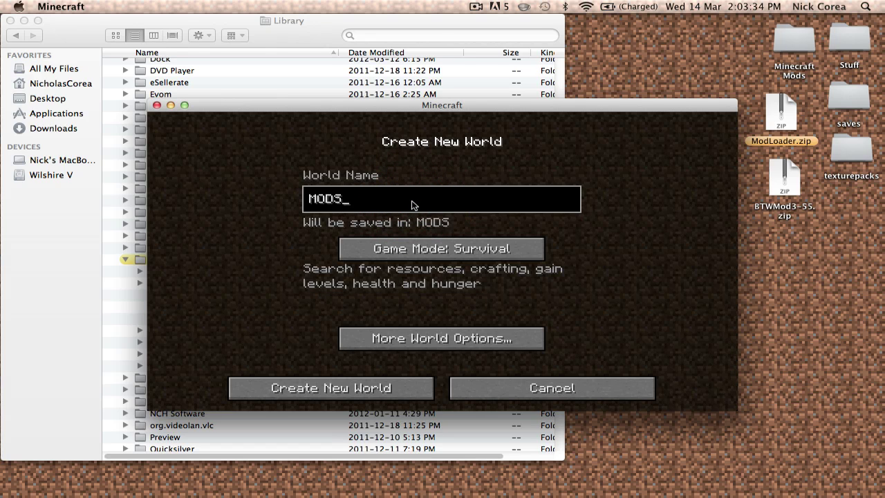
click(386, 394)
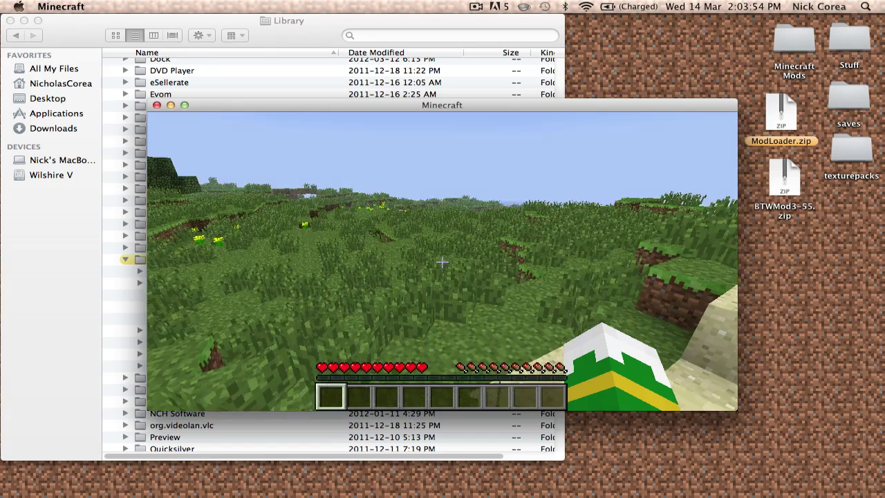
Walk around the MODS world and look at the player inventory to test that the unmodded game runs.
key(w)
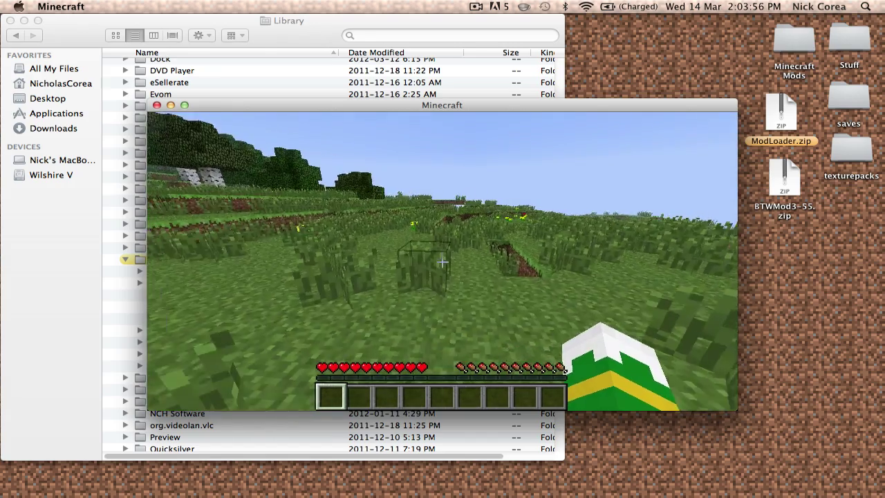
key(e)
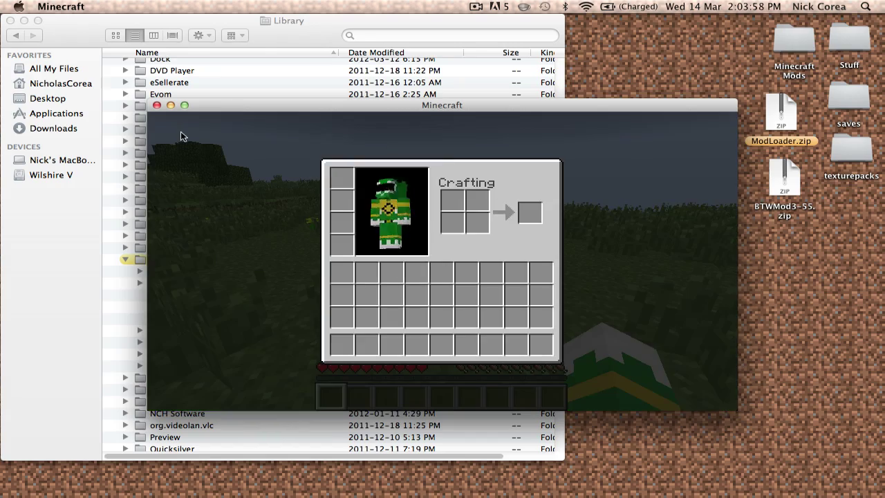
key(e)
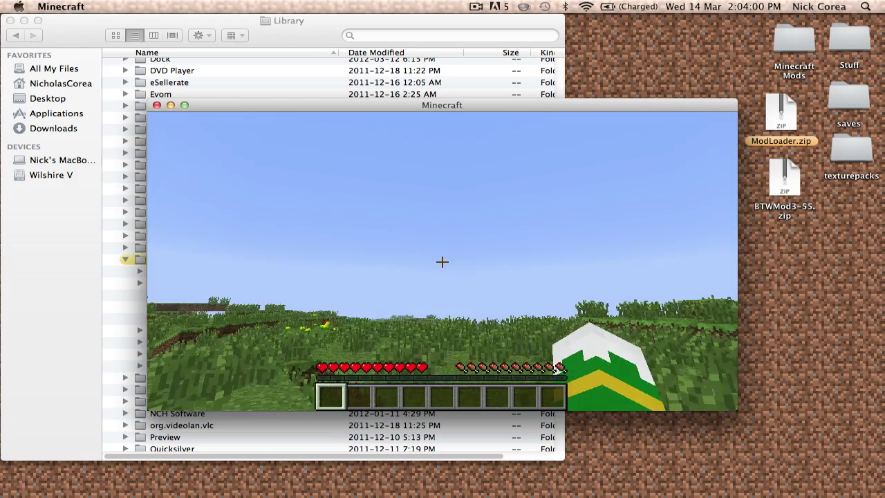
key(w)
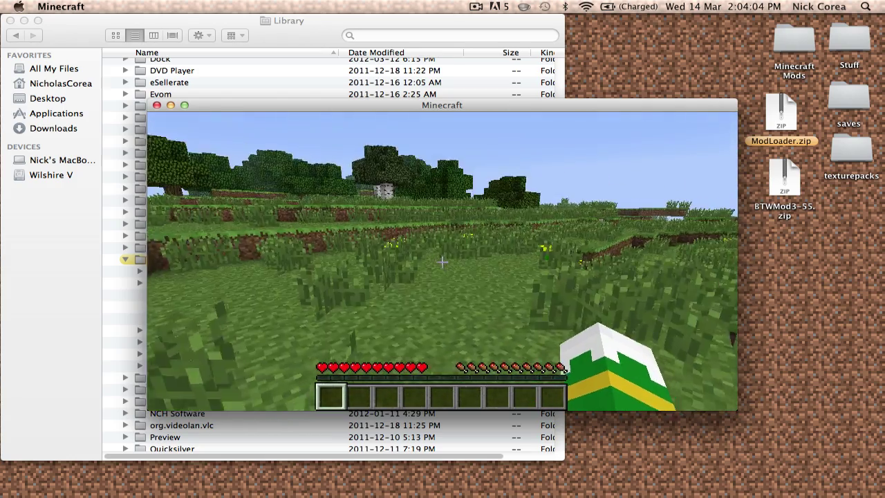
click(441, 261)
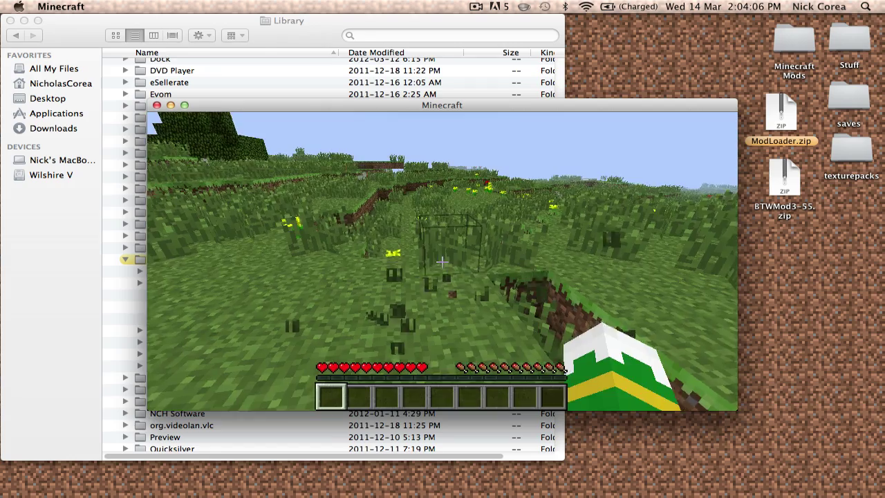
Save the world, return to the title screen and quit Minecraft.
key(Escape)
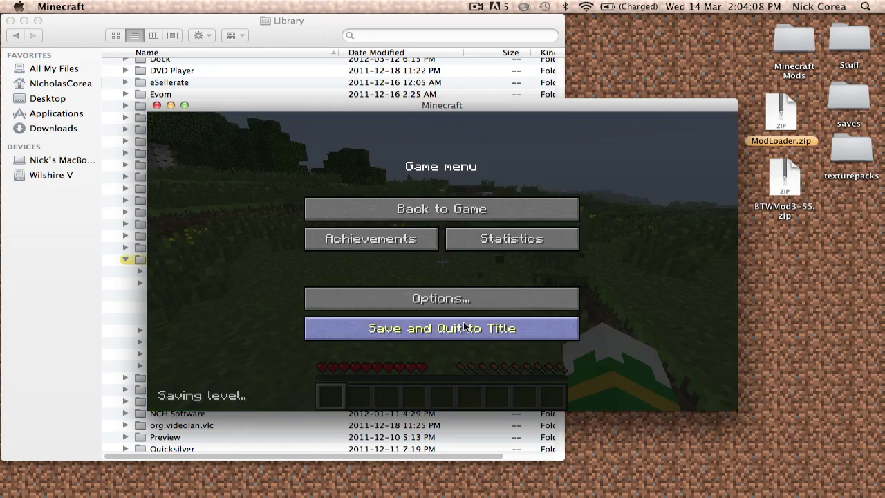
click(463, 326)
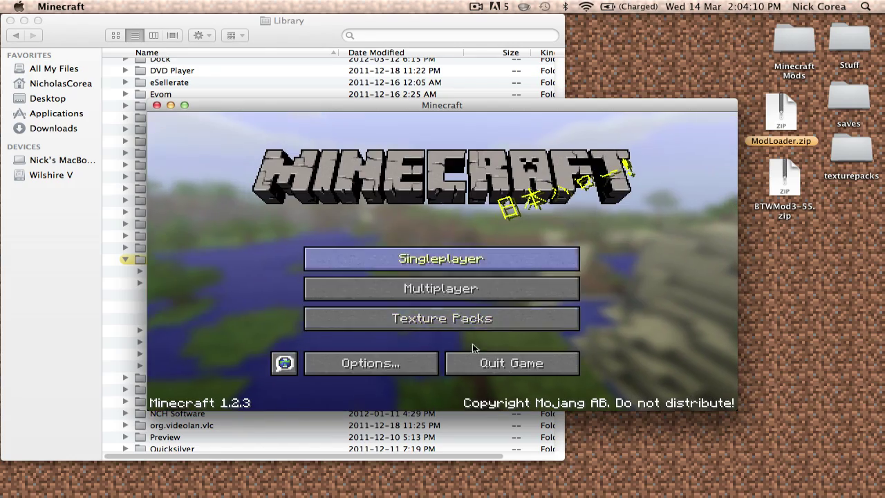
click(501, 365)
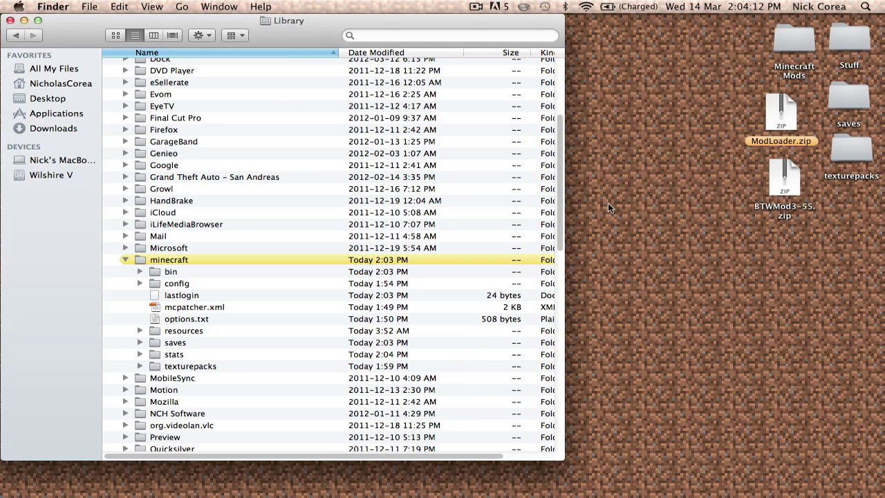
Back in Finder, expand the bin folder inside the minecraft folder to reach the game's jar files.
click(607, 202)
click(309, 23)
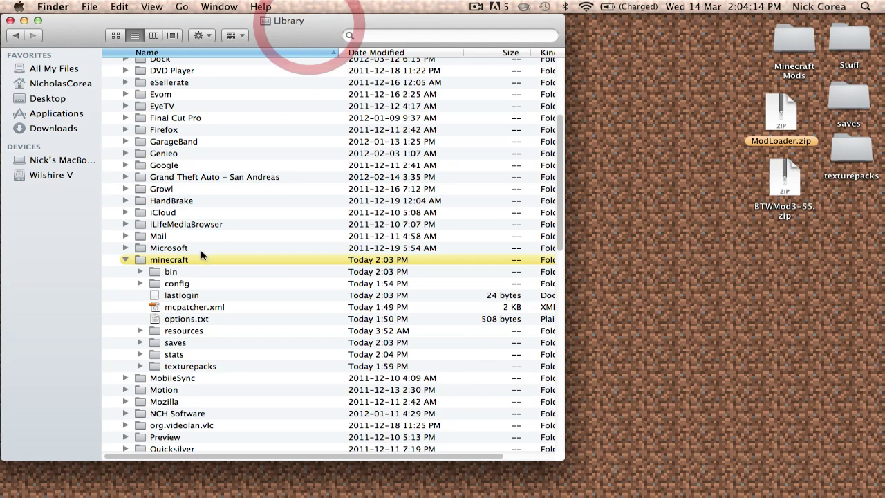
scroll(148, 269, down, 1)
click(139, 263)
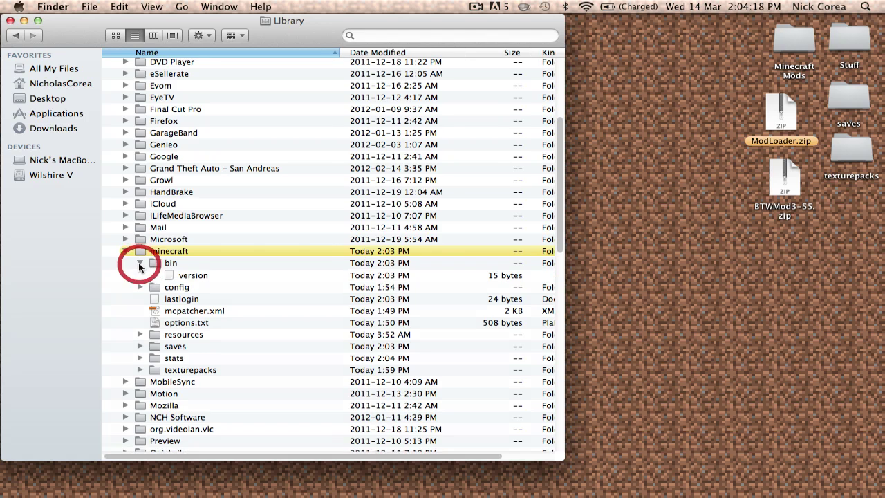
scroll(204, 258, down, 3)
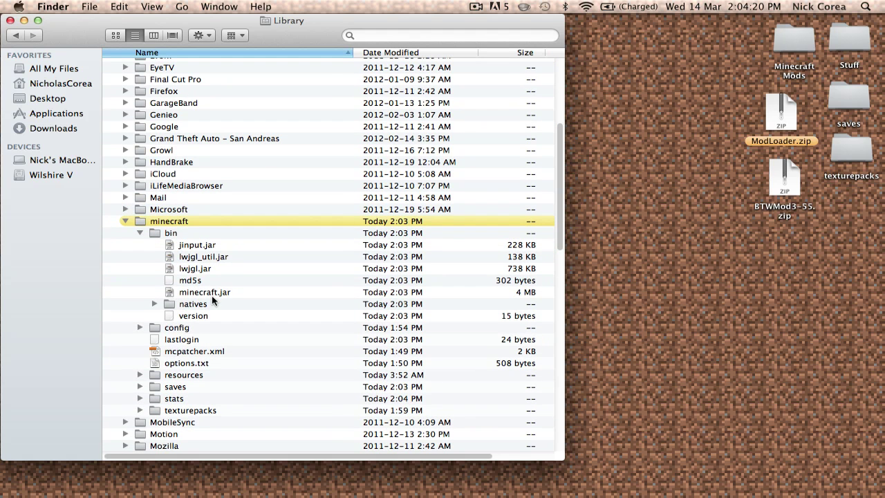
Extract minecraft.jar in the bin folder with The Unarchiver.
click(213, 293)
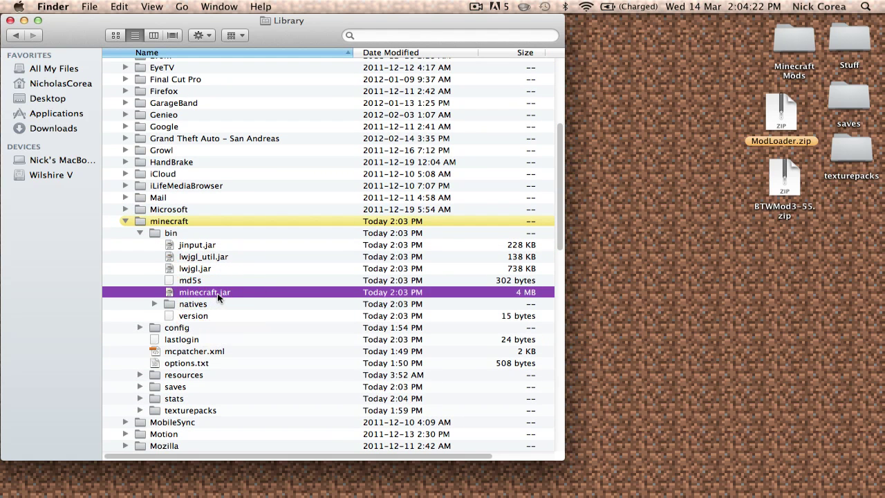
right_click(219, 296)
mouse_move(267, 278)
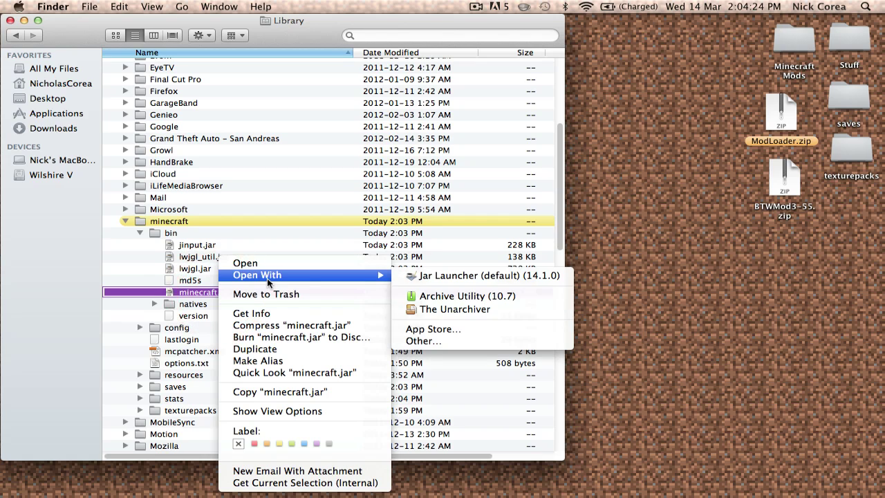
click(461, 313)
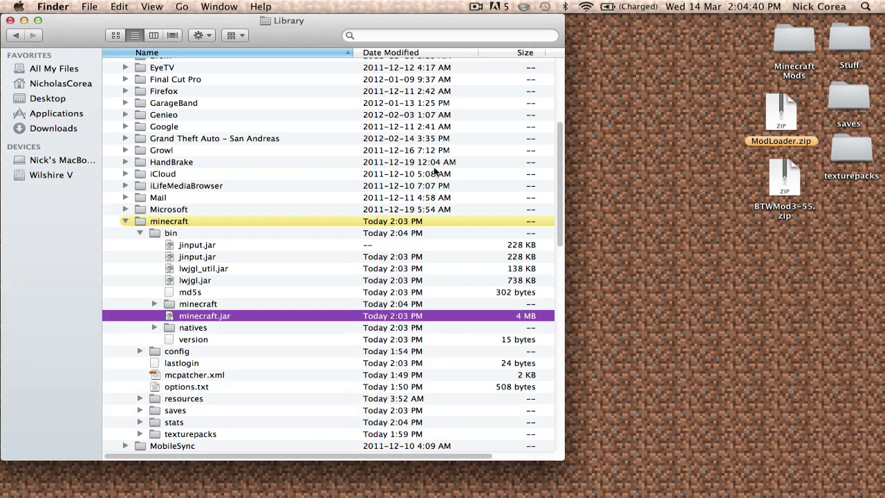
Move the original minecraft.jar from the bin folder to the Trash, keeping the extracted minecraft folder.
scroll(194, 311, up, 5)
scroll(190, 314, down, 6)
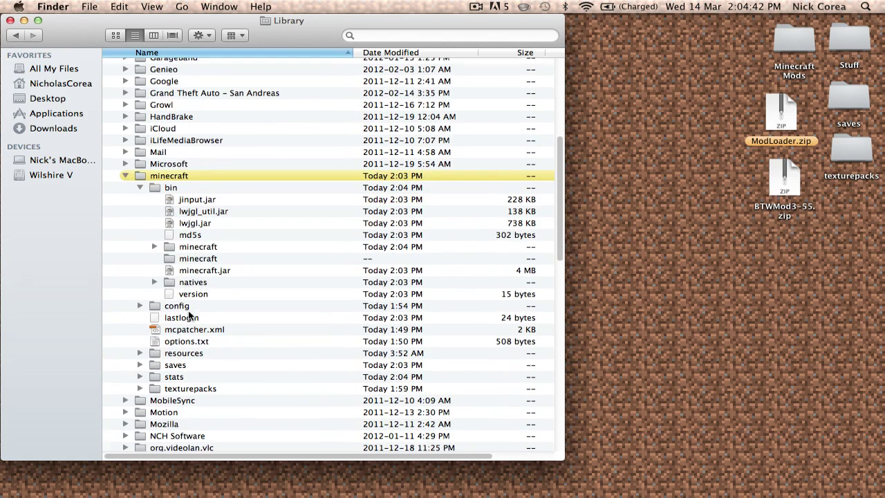
click(187, 246)
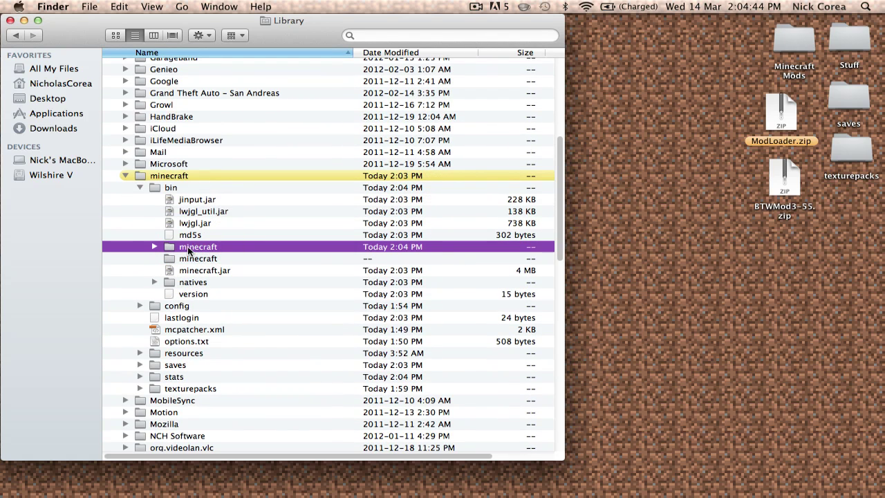
click(206, 271)
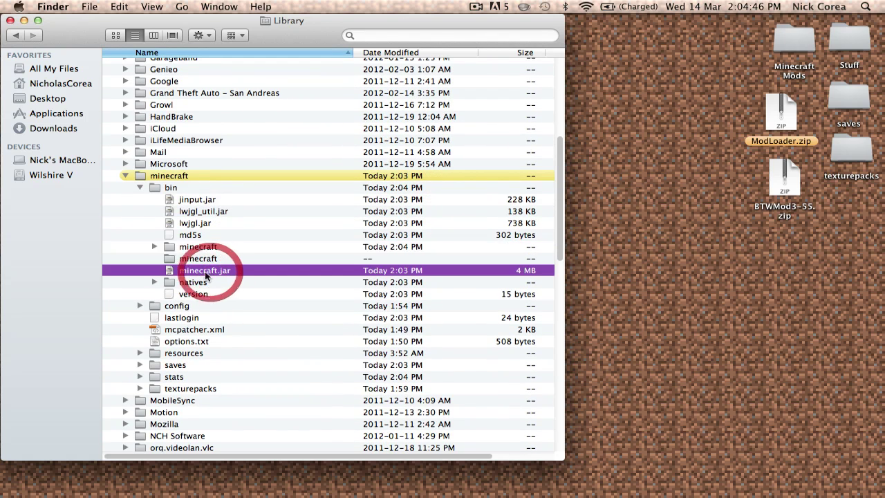
right_click(222, 271)
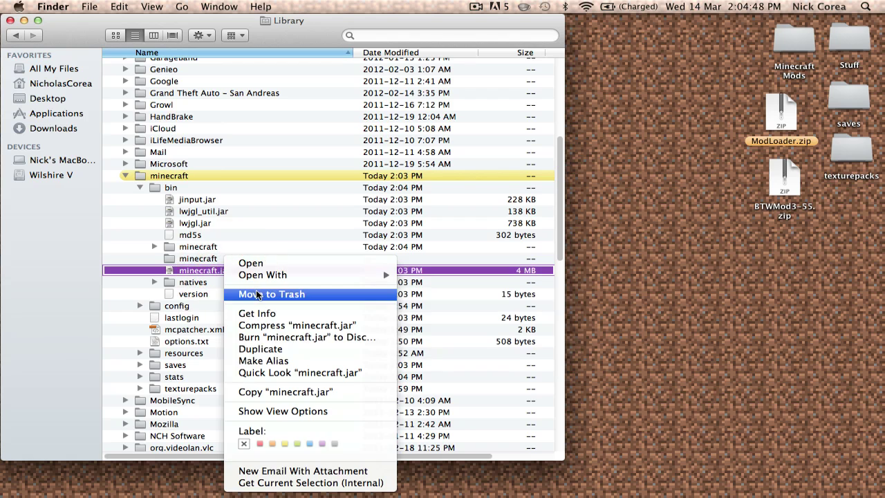
click(256, 291)
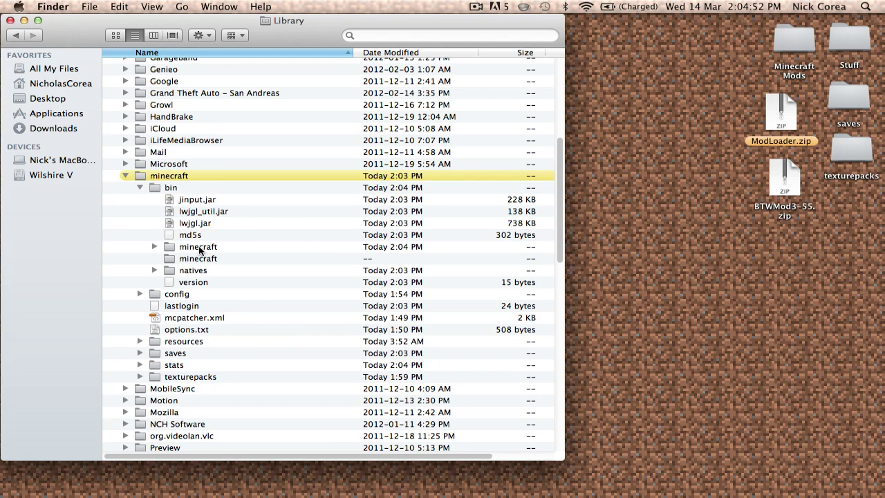
Apply the red label to the extracted minecraft folder inside bin.
click(200, 248)
right_click(193, 246)
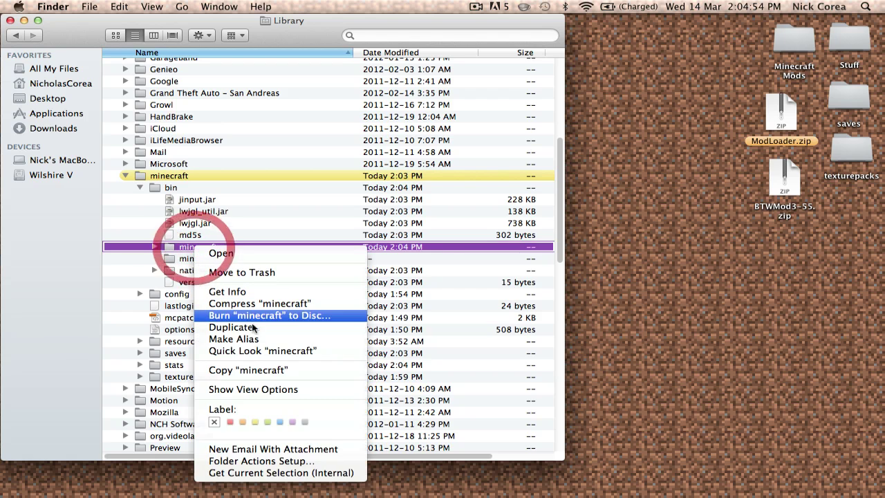
click(229, 423)
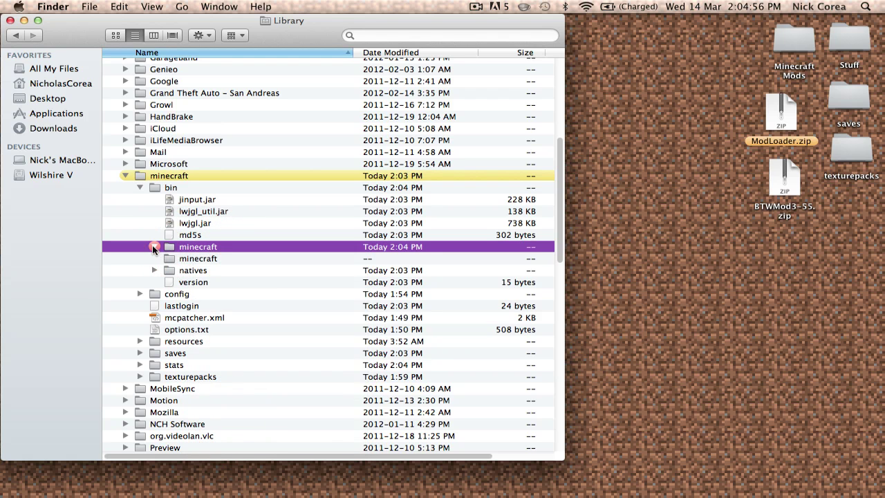
click(153, 247)
click(153, 247)
Rename the red-labelled minecraft folder as minecraft.jar through its info window, accepting the added .jar extension, and close the info window.
right_click(192, 247)
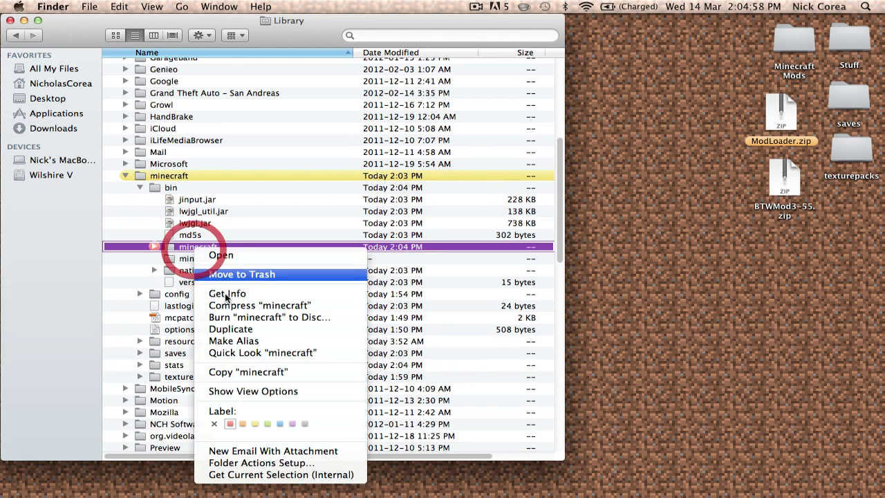
click(226, 294)
click(98, 236)
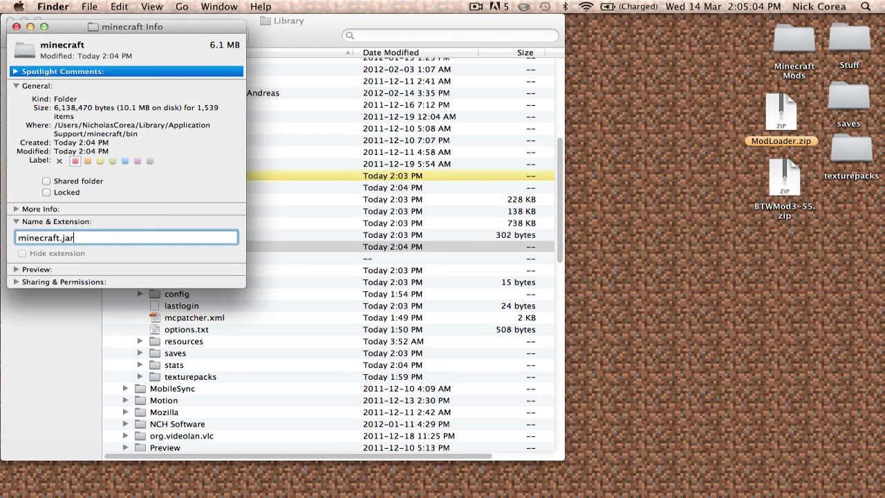
key(Return)
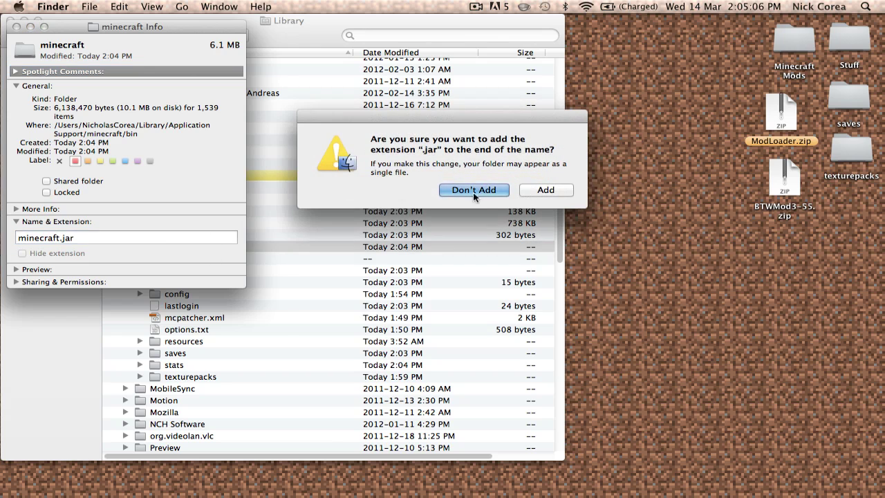
click(545, 190)
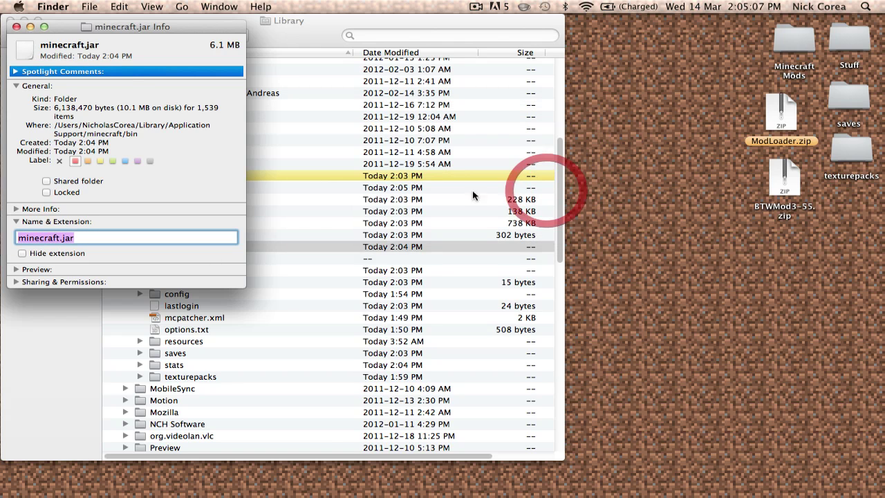
click(16, 26)
Expand the minecraft.jar folder in bin to list its class files.
click(232, 222)
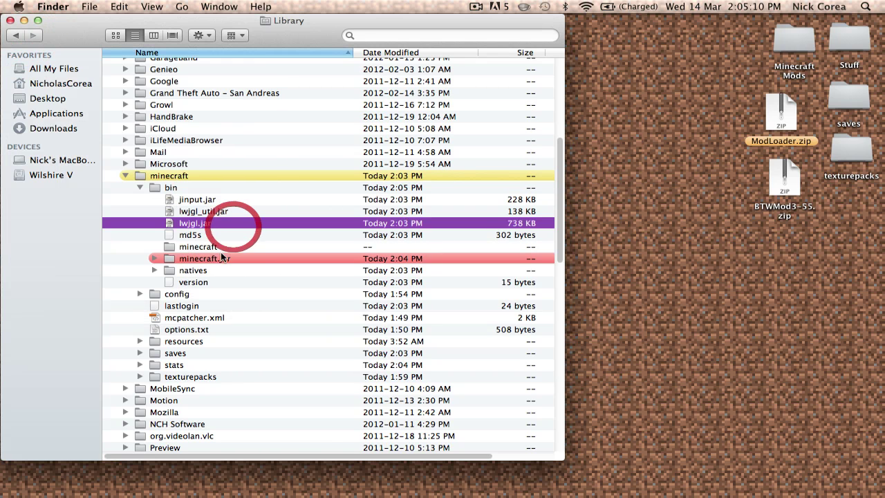
click(222, 258)
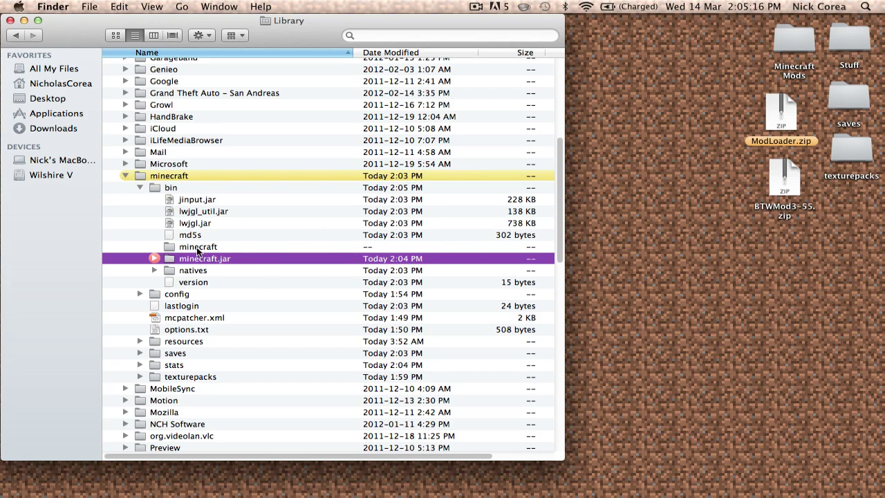
click(154, 259)
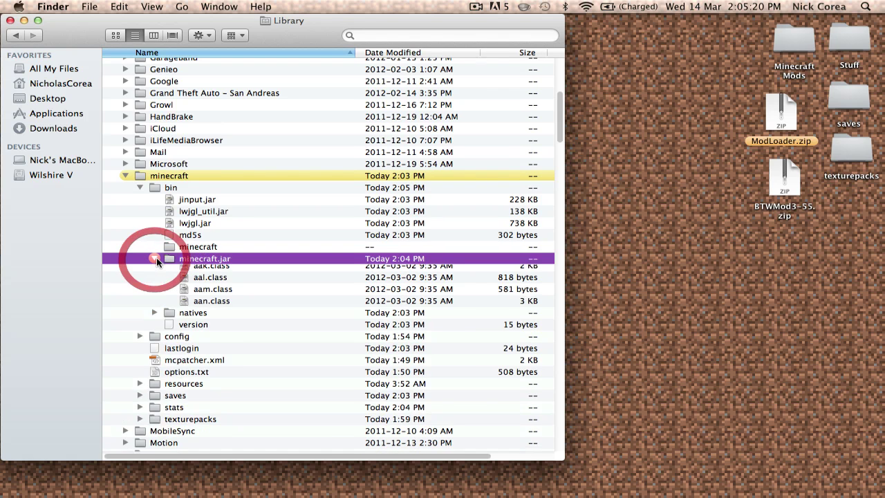
click(701, 128)
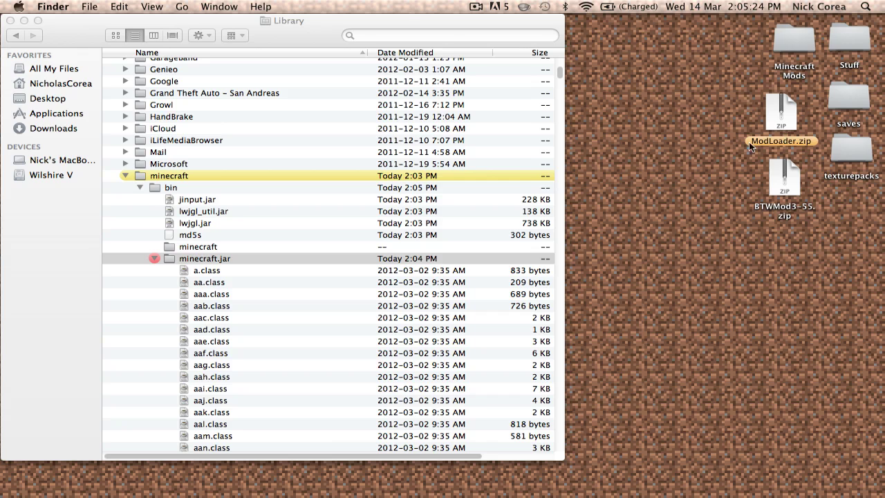
Extract ModLoader.zip on the desktop and place the resulting ModLoader folder in the empty area below the zip files.
click(783, 124)
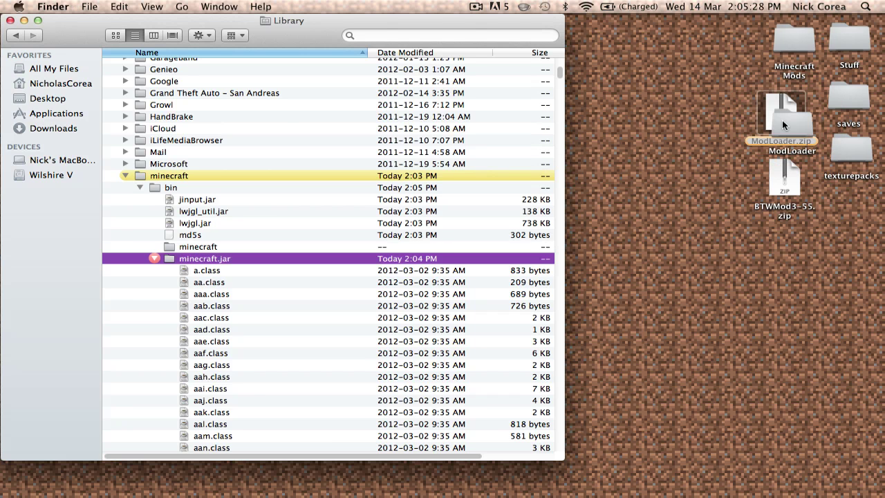
drag(785, 123, 719, 277)
click(745, 331)
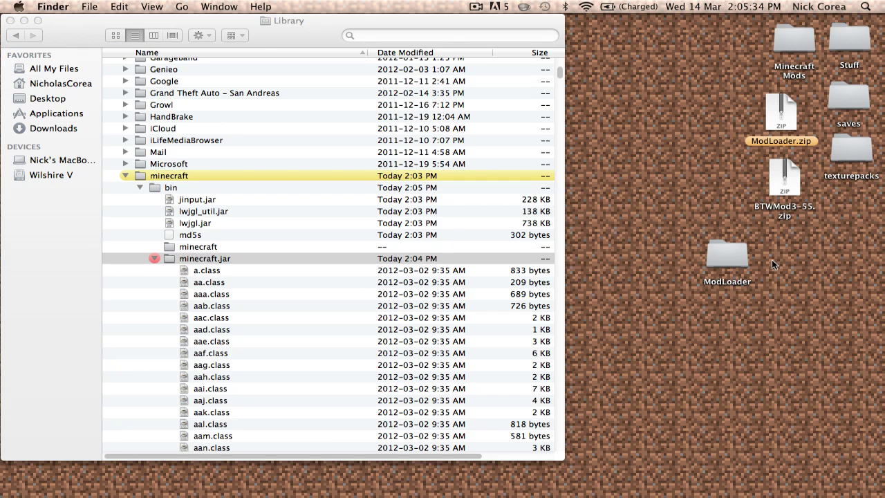
drag(723, 258, 712, 264)
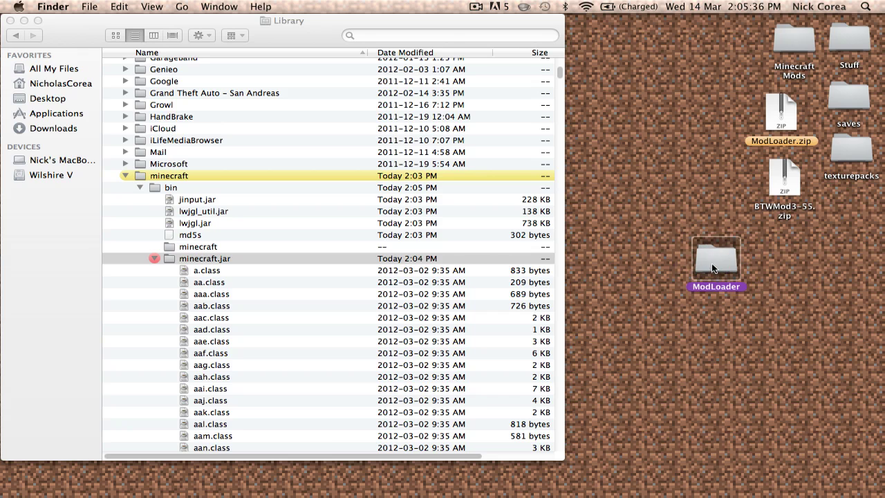
Move all class files from the ModLoader folder into the minecraft.jar folder, replacing every existing file of the same name.
double_click(712, 262)
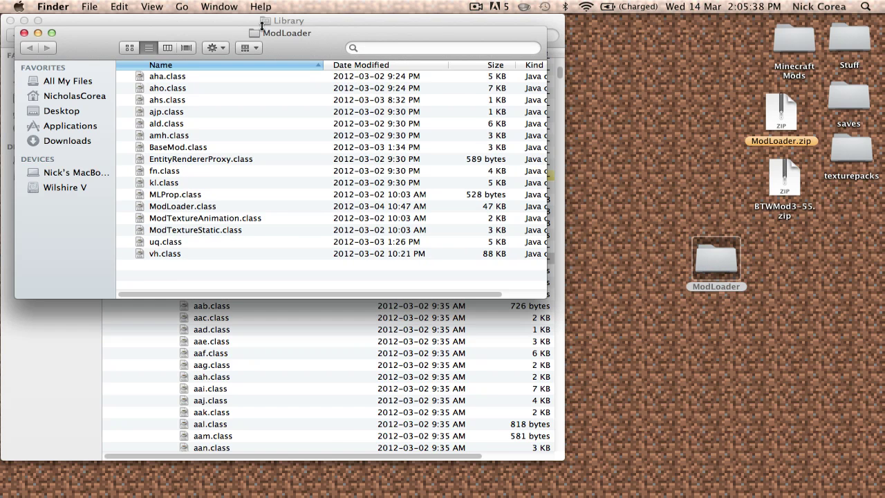
drag(262, 25, 585, 13)
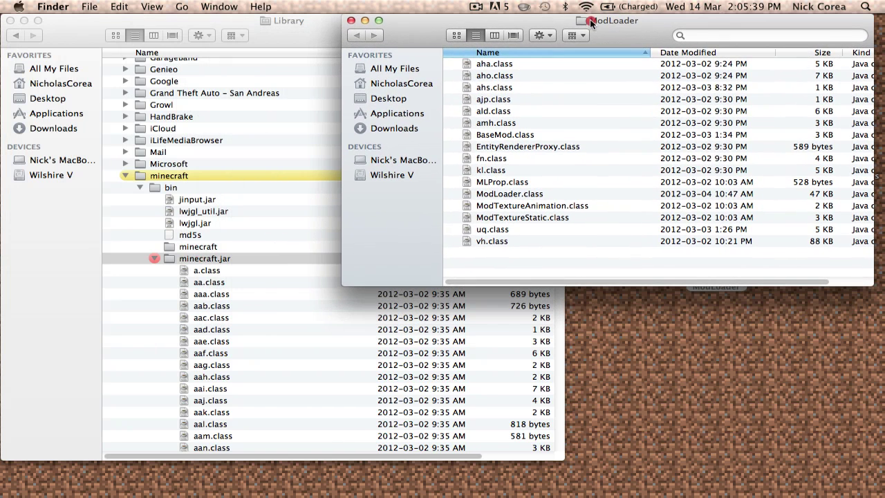
click(488, 64)
shift+click(492, 241)
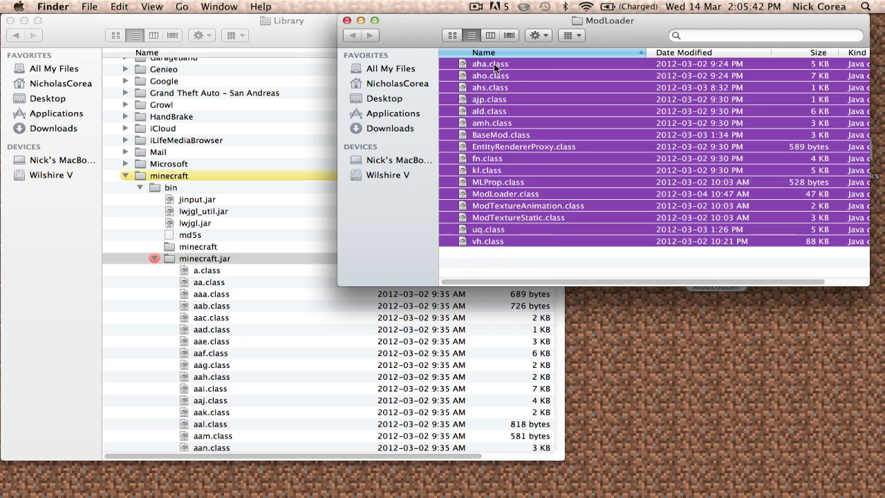
drag(467, 72, 212, 261)
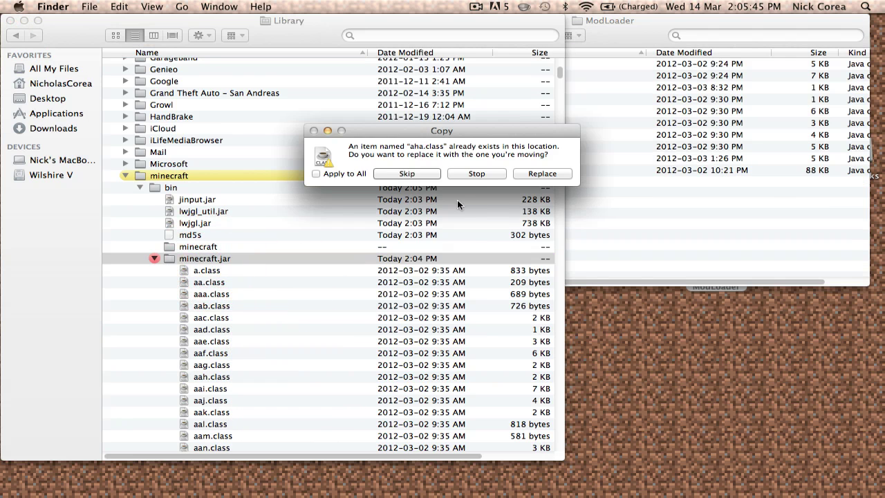
click(315, 174)
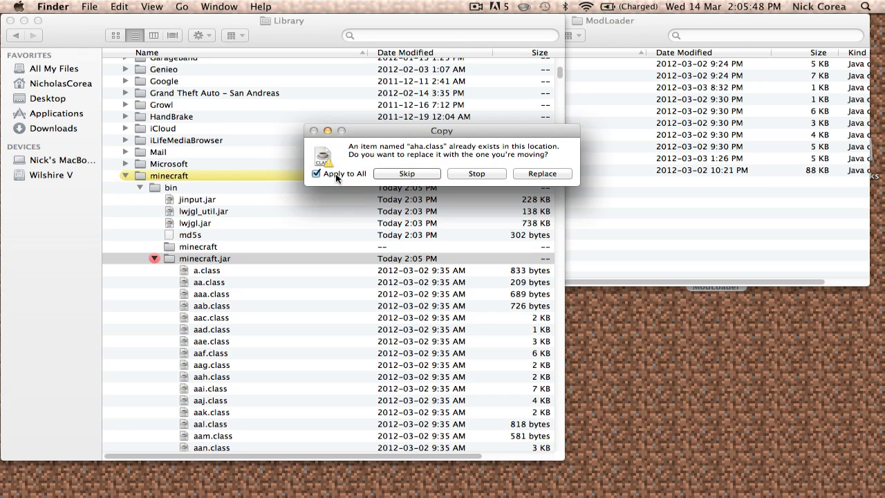
click(543, 173)
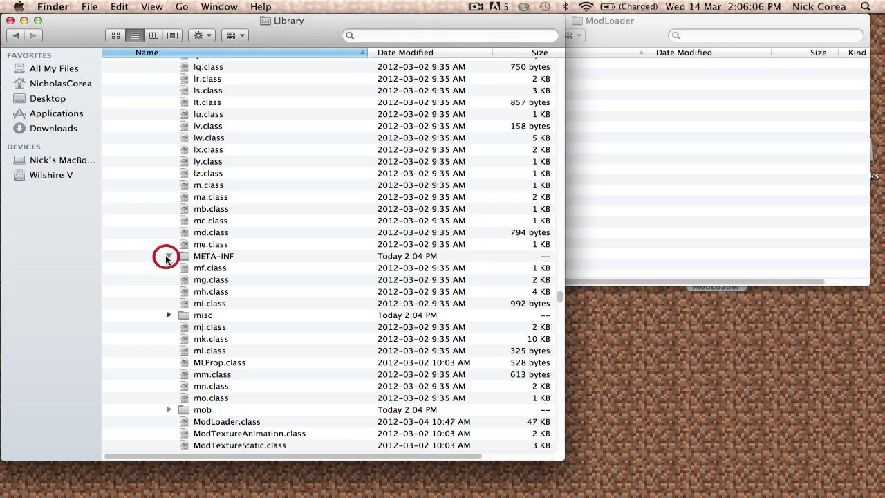
Check the contents of the META-INF folder inside minecraft.jar and move the folder to the Trash.
click(166, 257)
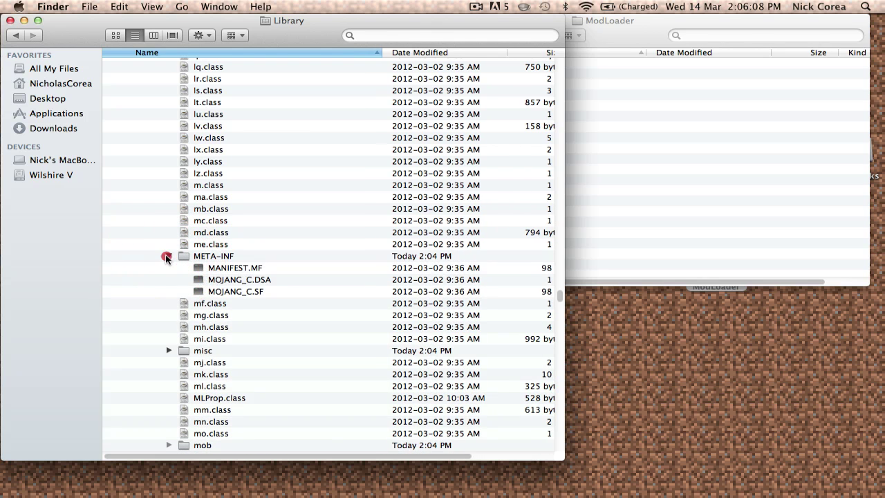
click(166, 257)
click(167, 257)
click(167, 257)
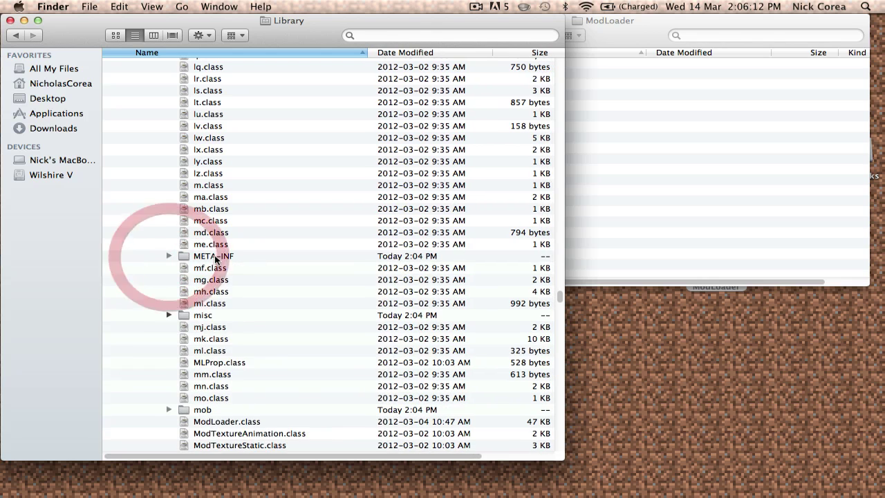
right_click(196, 256)
click(239, 279)
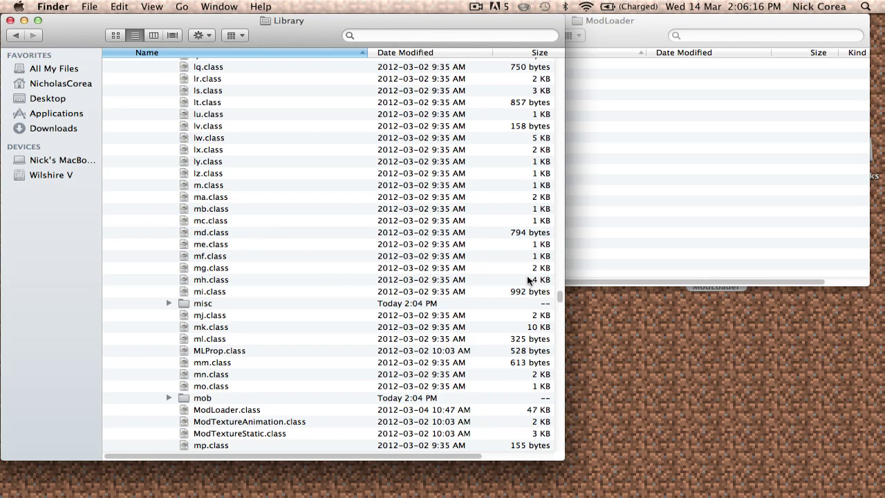
Return to the start of the minecraft.jar folder listing and close the ModLoader folder window.
scroll(330, 270, up, 5)
drag(562, 297, 544, 78)
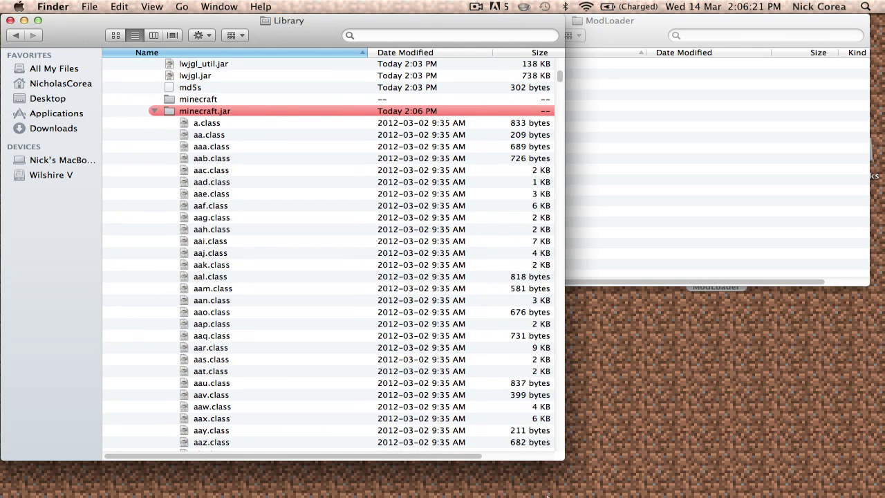
click(425, 473)
click(664, 176)
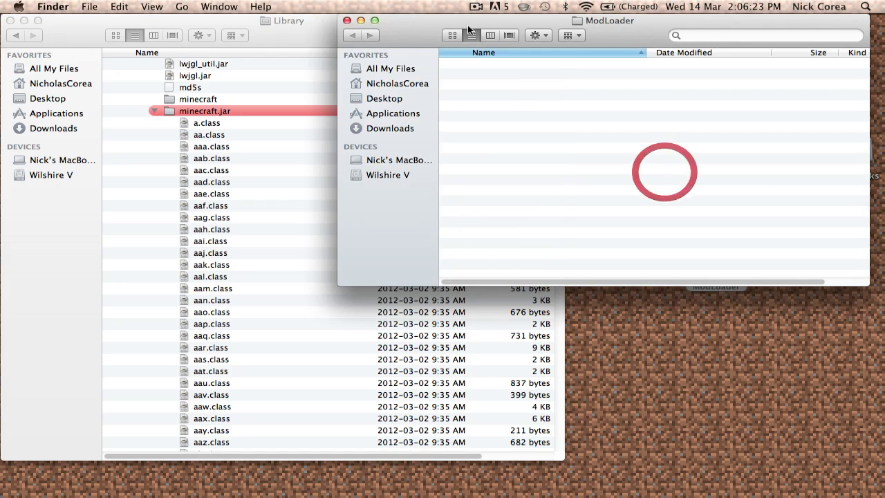
click(347, 20)
Switch to the Minecraft launcher, log in with the saved account and play the singleplayer world MODS.
click(573, 108)
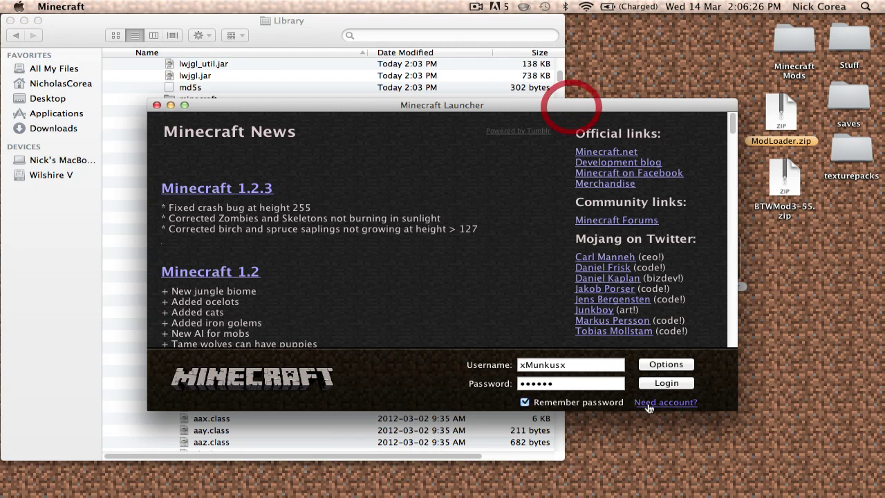
click(660, 384)
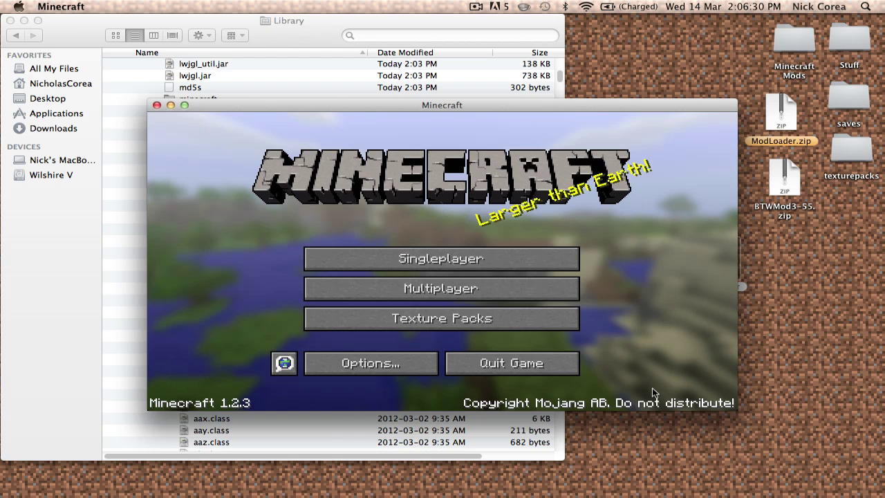
click(407, 257)
click(369, 247)
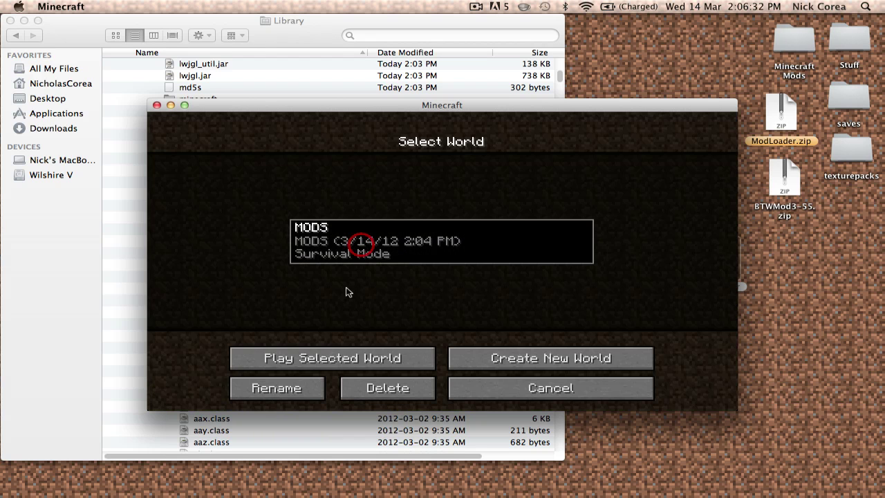
click(322, 362)
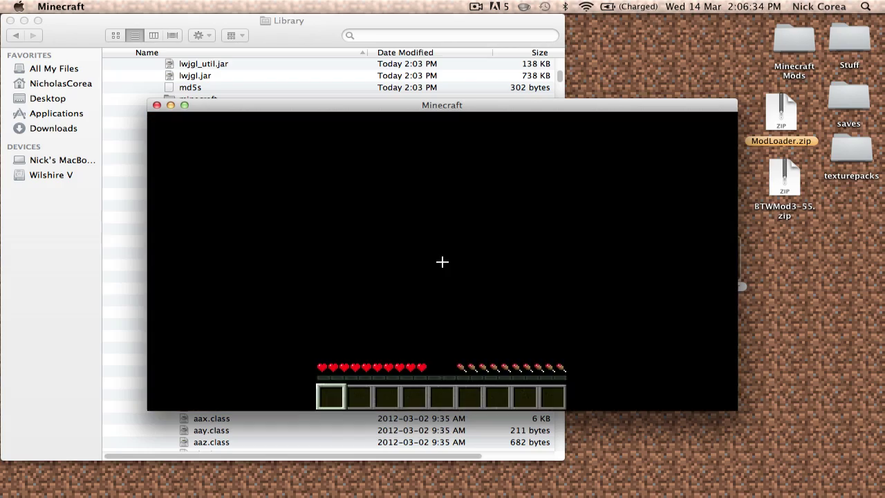
Walk around the MODS world to check that the game runs with ModLoader installed.
key(w)
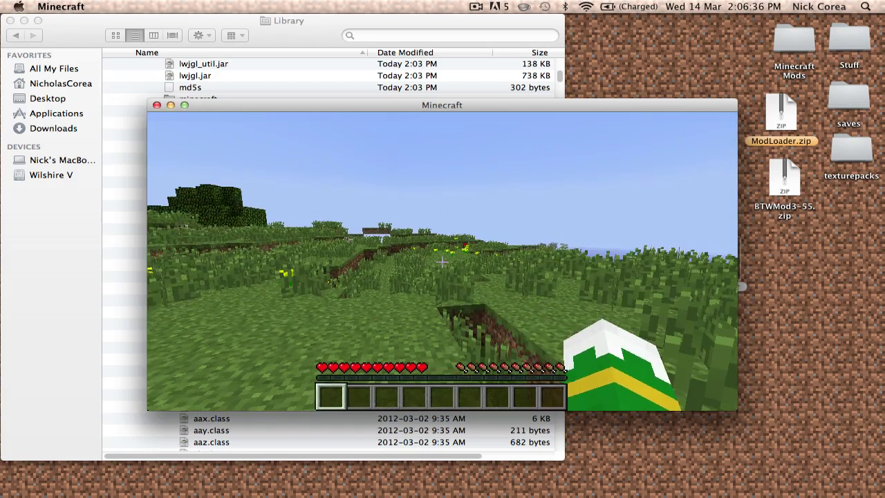
key(w)
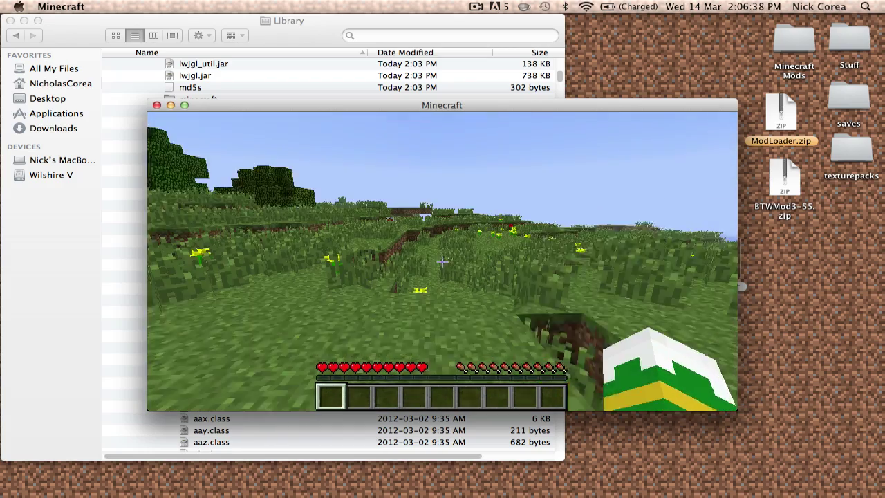
key(w)
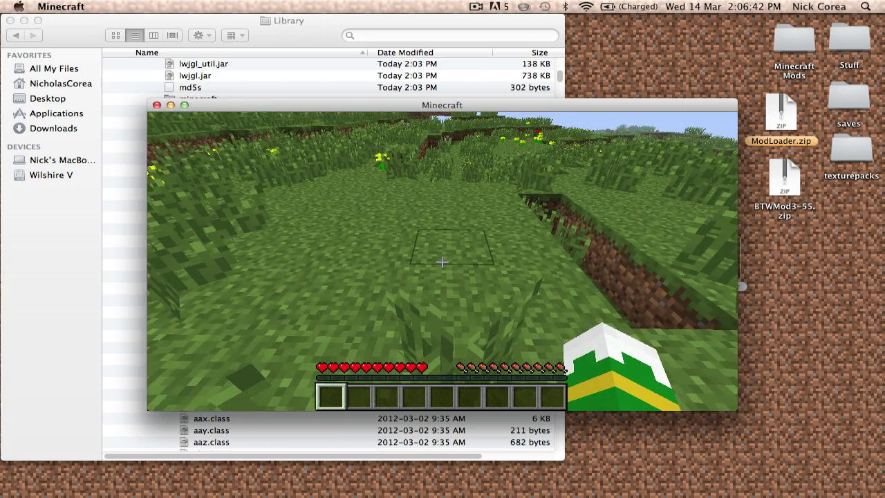
click(442, 262)
Save the MODS world, quit to the title screen and close Minecraft.
key(Escape)
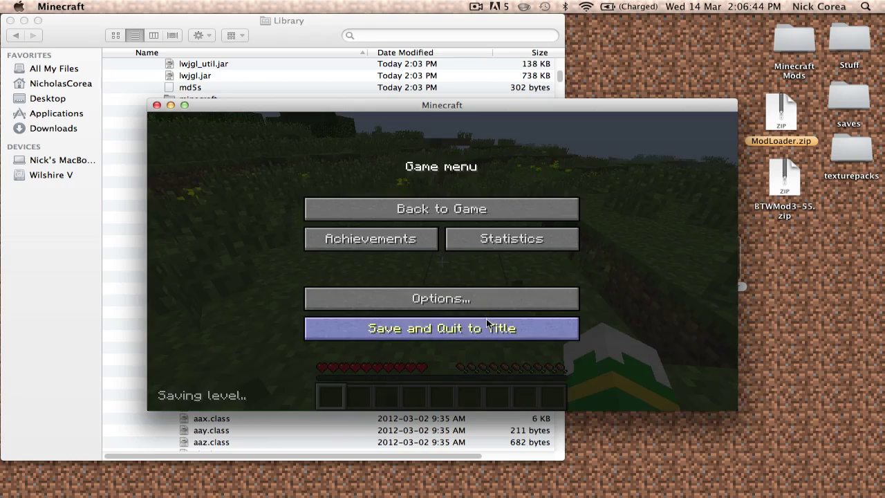
click(484, 325)
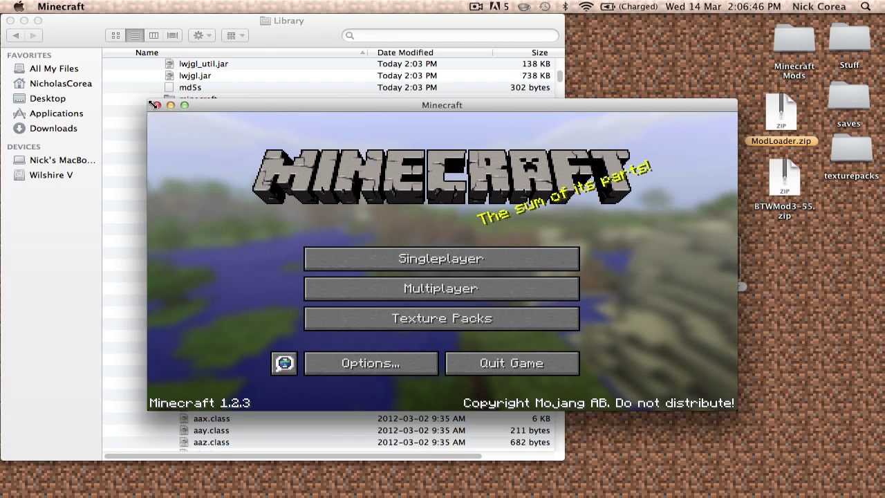
click(157, 106)
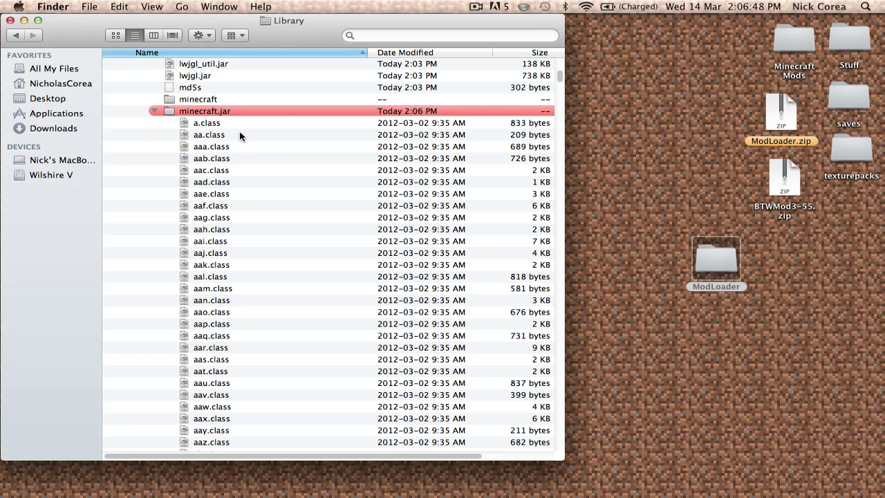
Move the ModLoader folder on the desktop up beside the Minecraft Mods folder.
click(731, 181)
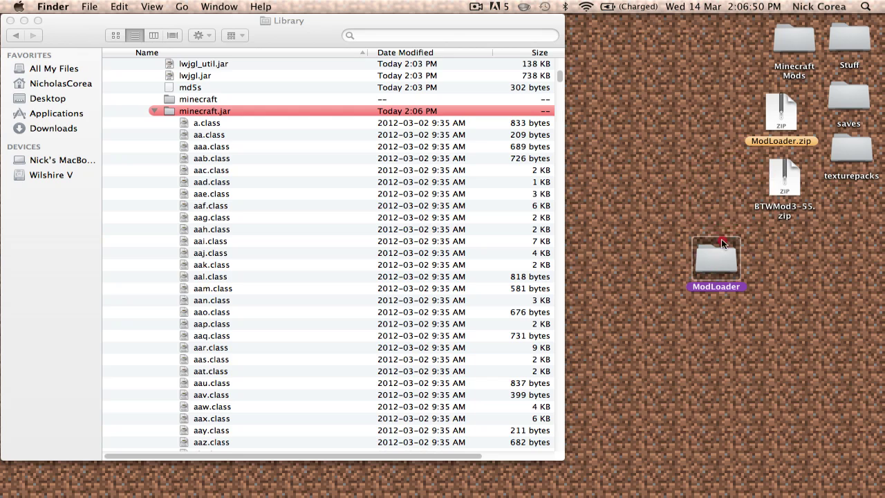
drag(725, 75, 726, 76)
click(710, 156)
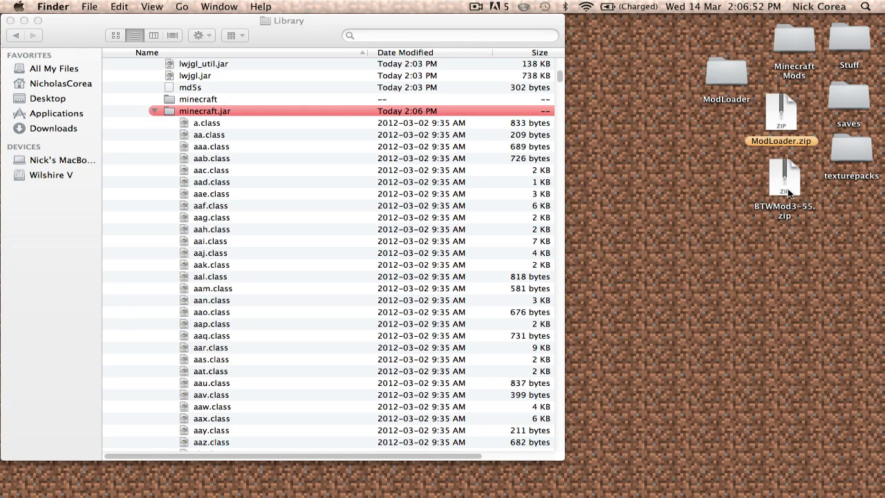
Extract BTWMod3-55.zip on the desktop and open the resulting folder's window beside the Library window.
click(789, 193)
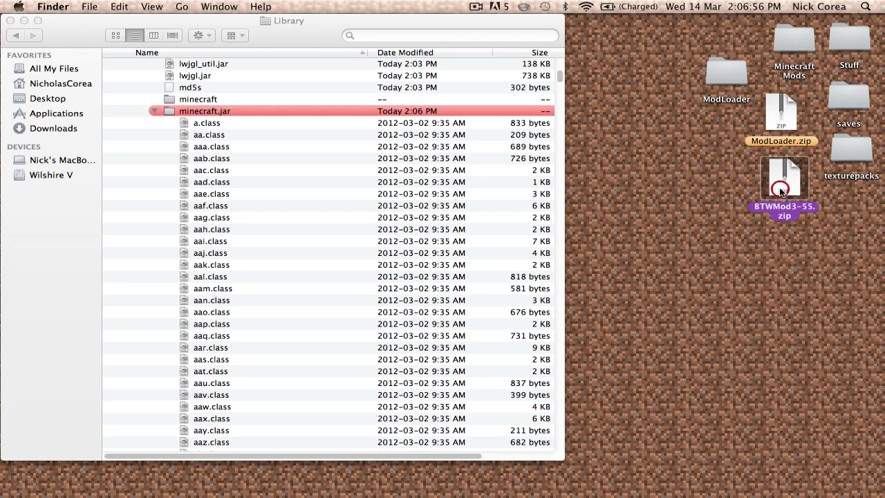
double_click(779, 189)
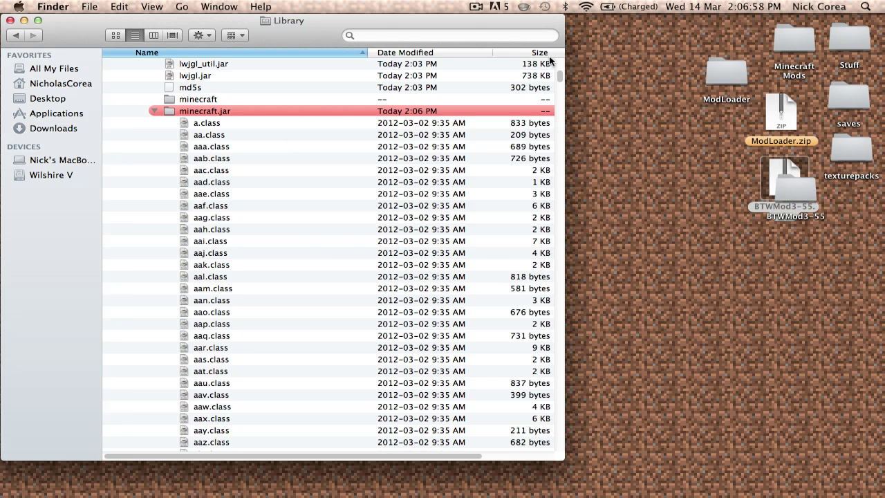
drag(793, 185, 731, 257)
double_click(732, 252)
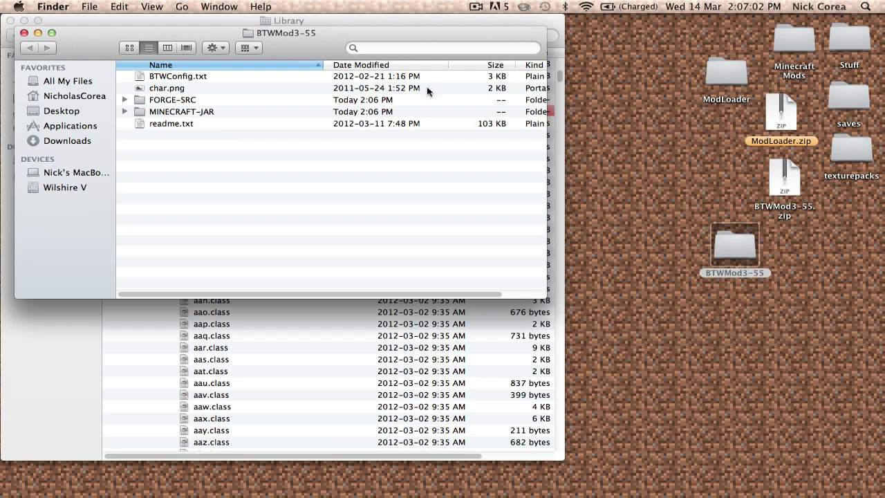
drag(329, 42, 658, 8)
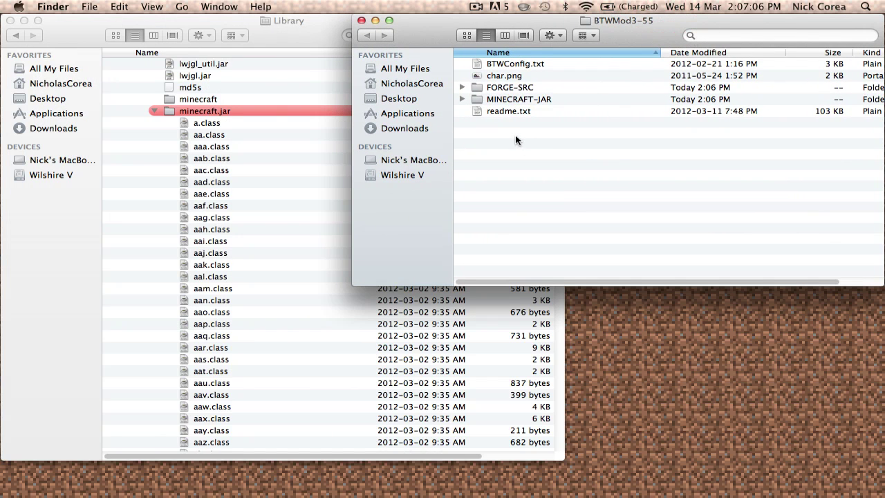
Open the mod's readme.txt, read its installation instructions and close it.
double_click(516, 110)
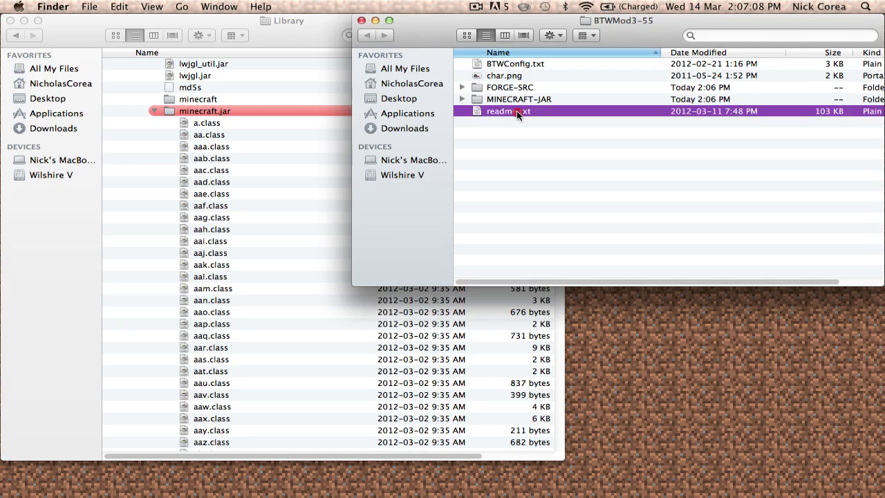
click(563, 193)
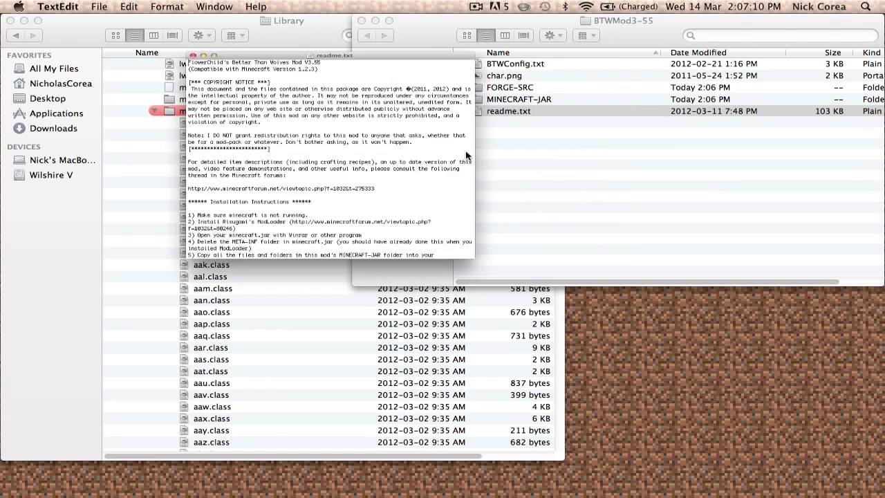
scroll(224, 179, down, 5)
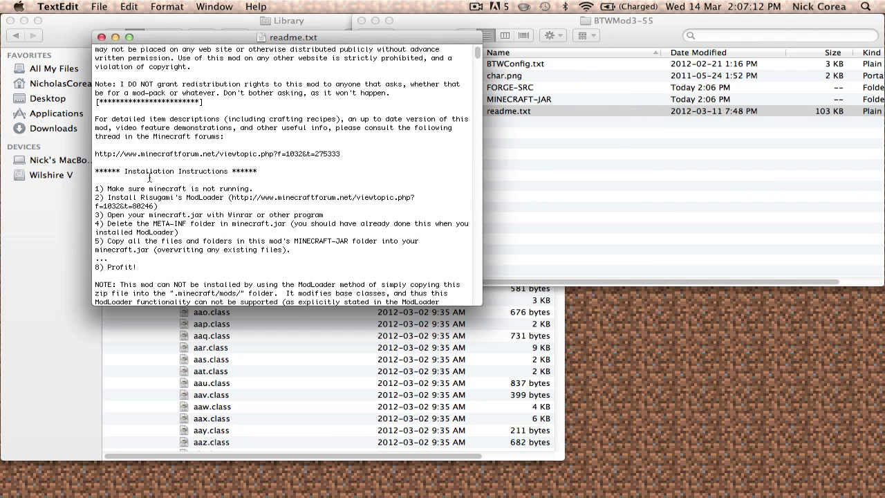
drag(135, 173, 256, 251)
click(292, 251)
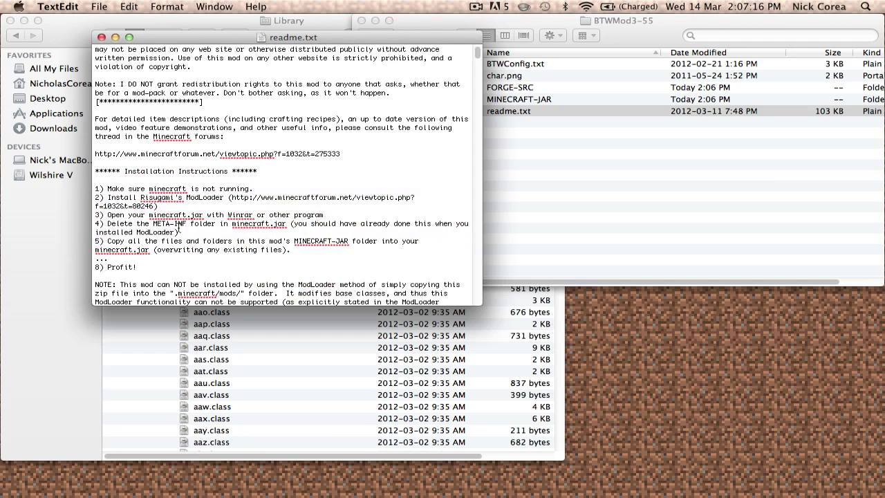
click(100, 36)
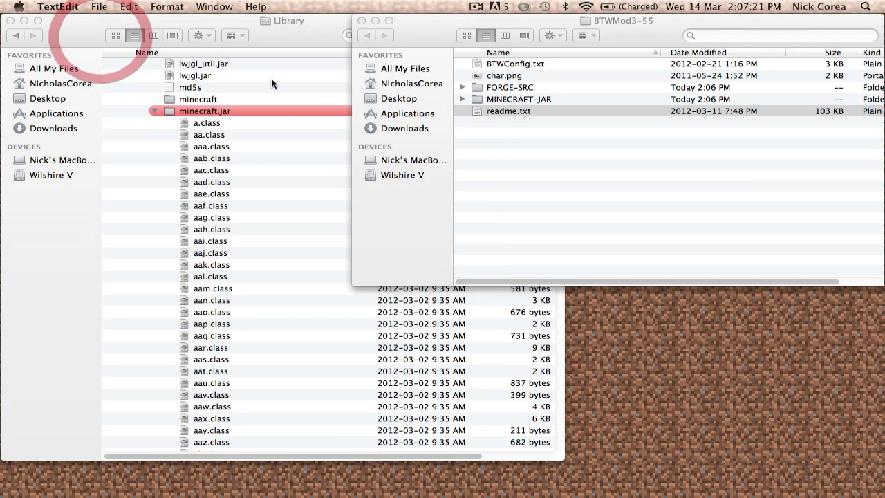
Move all contents of the mod's MINECRAFT-JAR folder into the minecraft.jar folder, replacing all existing items of the same name.
click(524, 128)
click(461, 99)
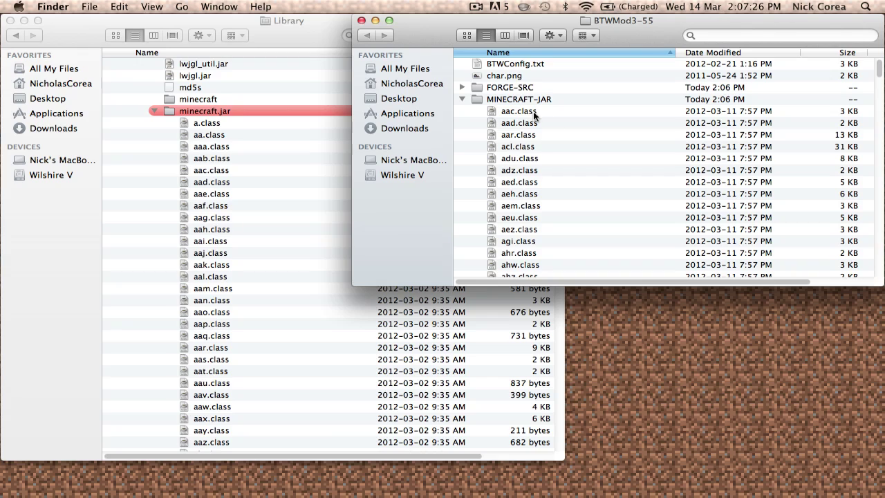
click(531, 114)
scroll(573, 166, down, 20)
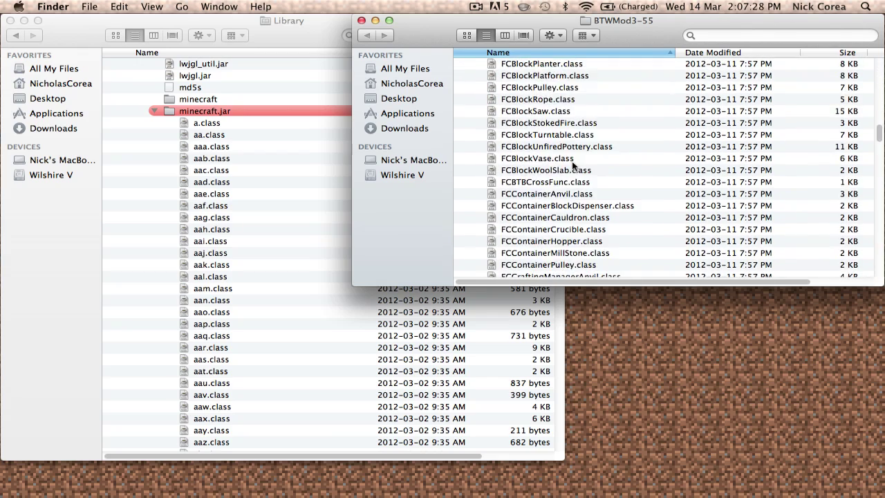
scroll(573, 166, down, 20)
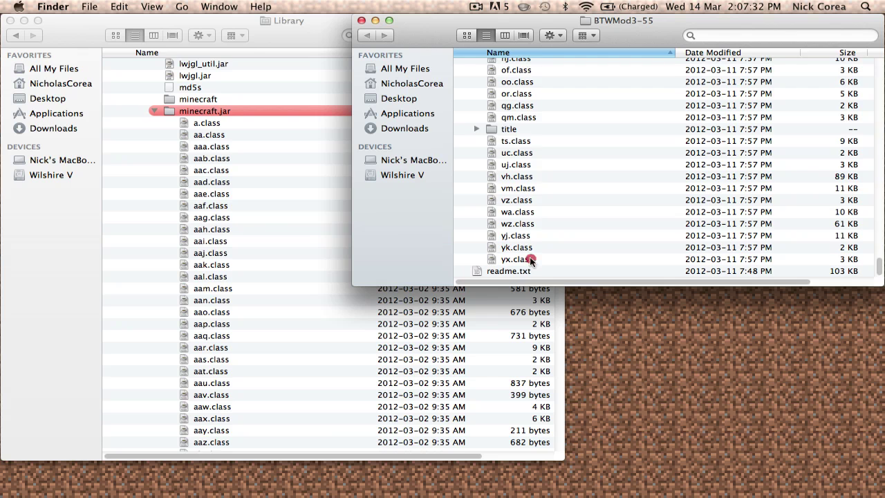
shift+click(530, 260)
drag(529, 95, 208, 111)
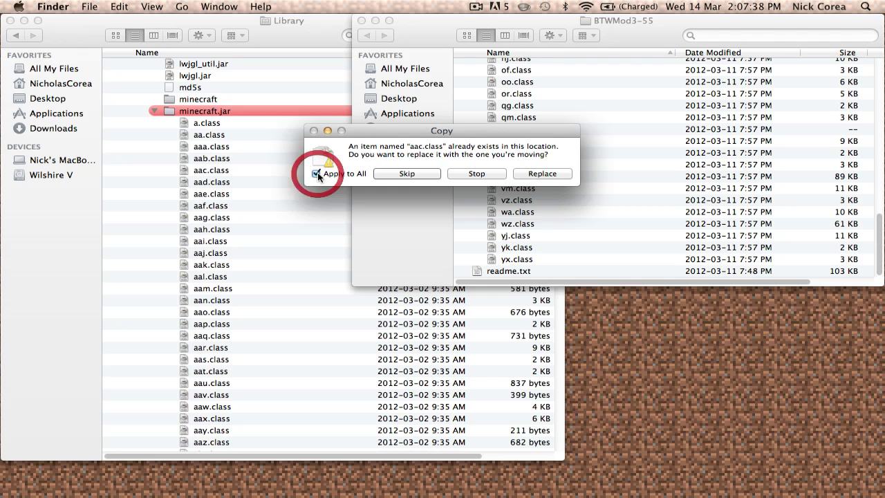
click(543, 174)
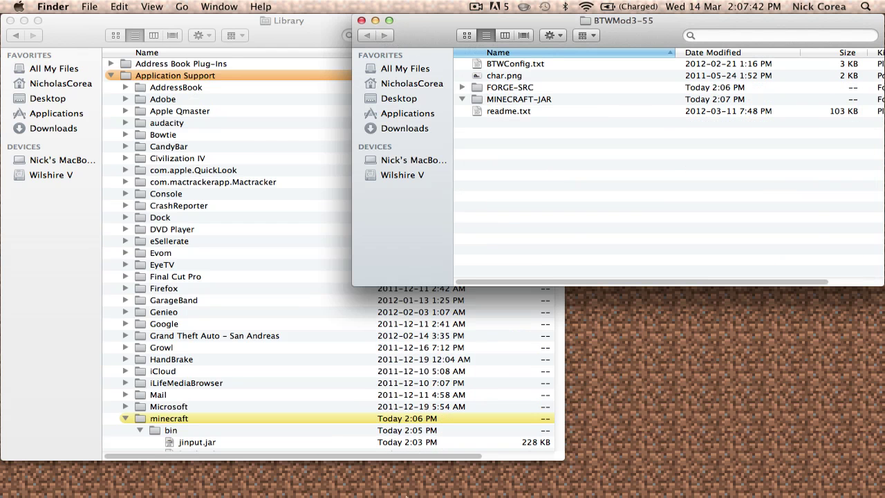
Switch to the Minecraft launcher, log in with the saved account and play the existing singleplayer world.
click(446, 476)
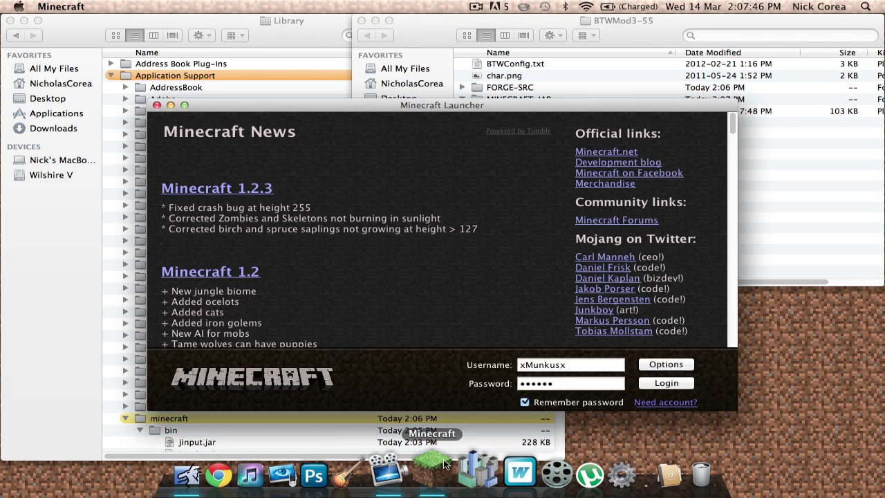
click(640, 382)
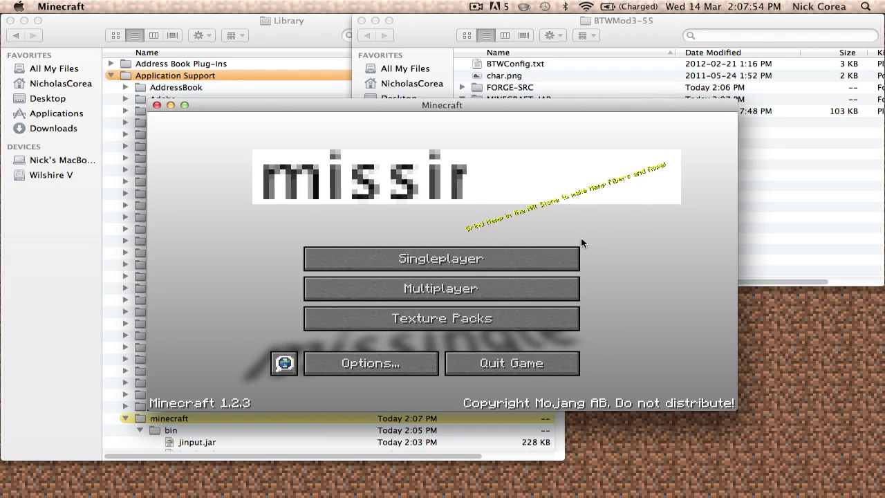
click(467, 260)
click(324, 270)
click(324, 358)
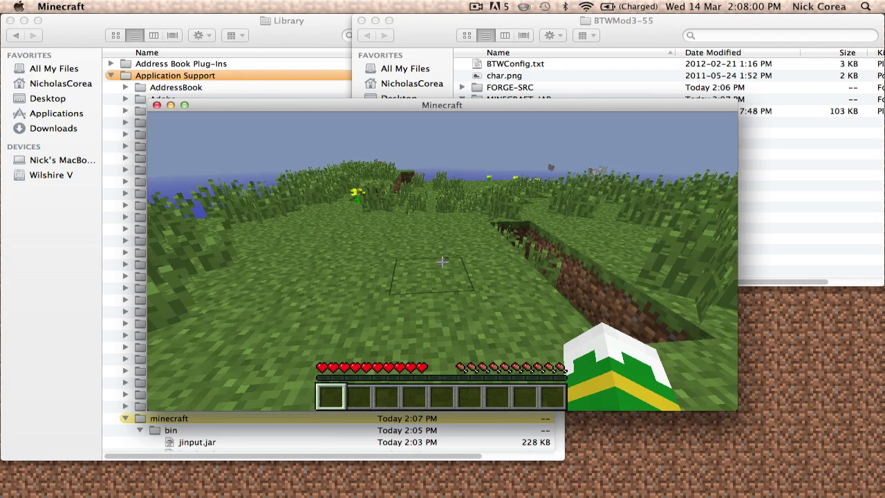
Break some grass and check the inventory to test the modded game, and save and quit to the title screen.
click(442, 261)
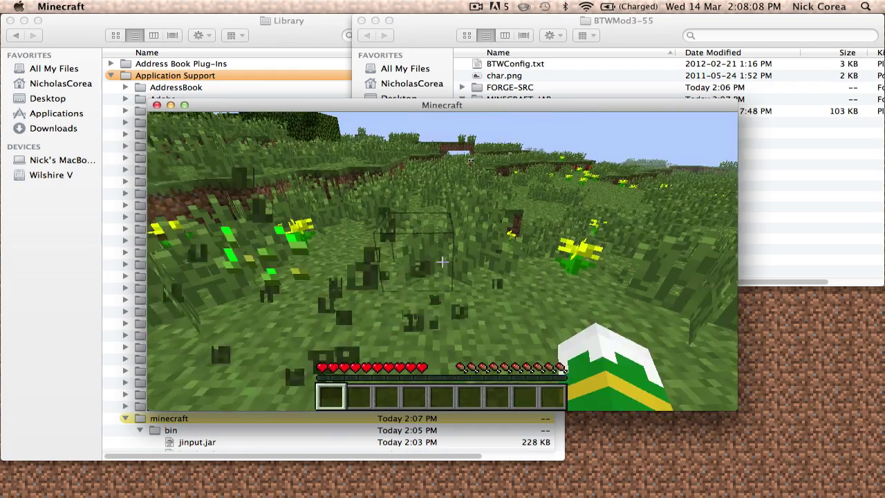
click(441, 261)
click(442, 261)
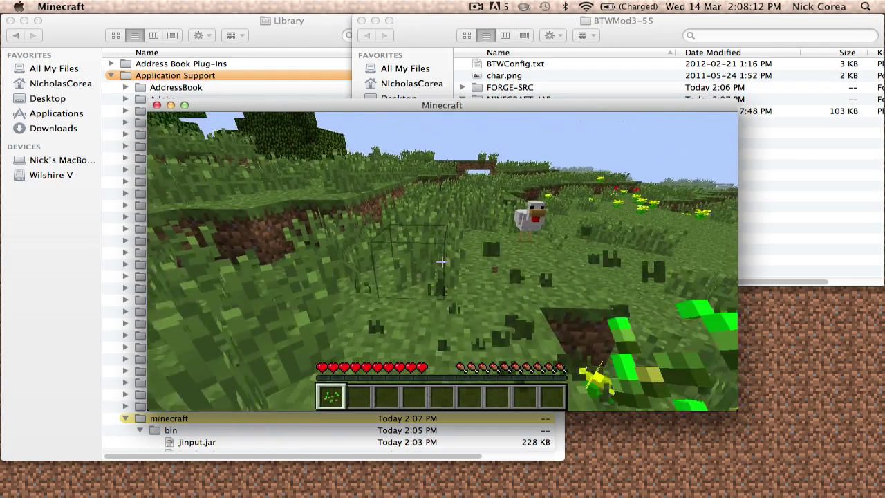
key(e)
key(e)
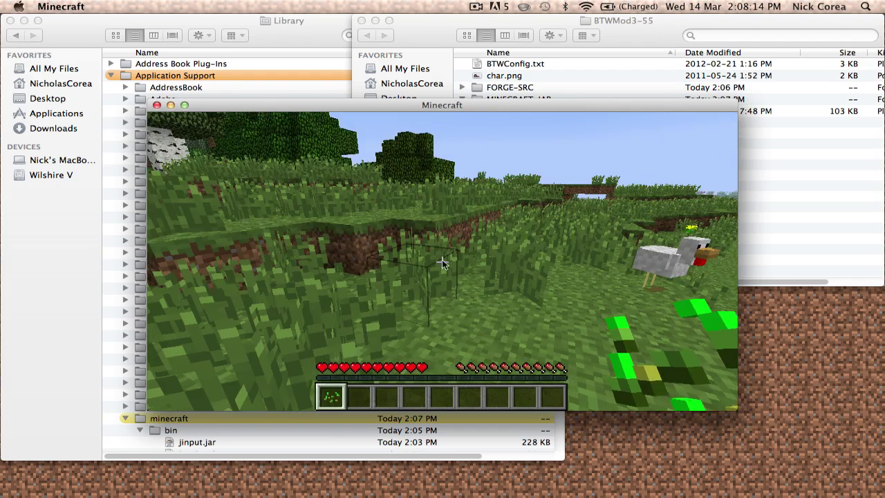
key(Escape)
click(454, 330)
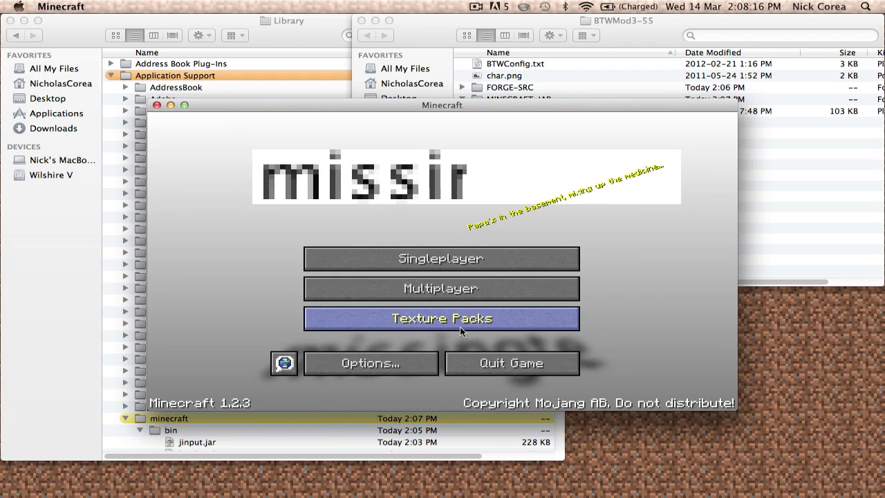
Create a new singleplayer world named New World in Creative game mode.
click(452, 257)
click(524, 355)
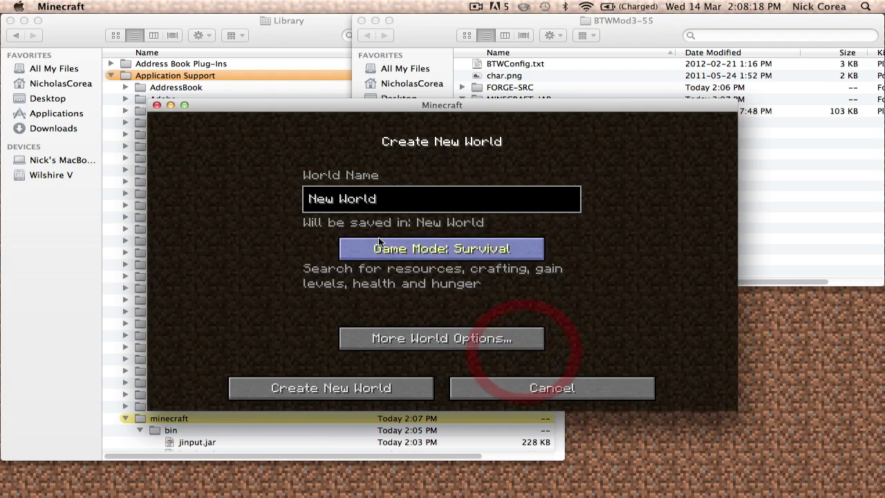
click(442, 249)
click(461, 248)
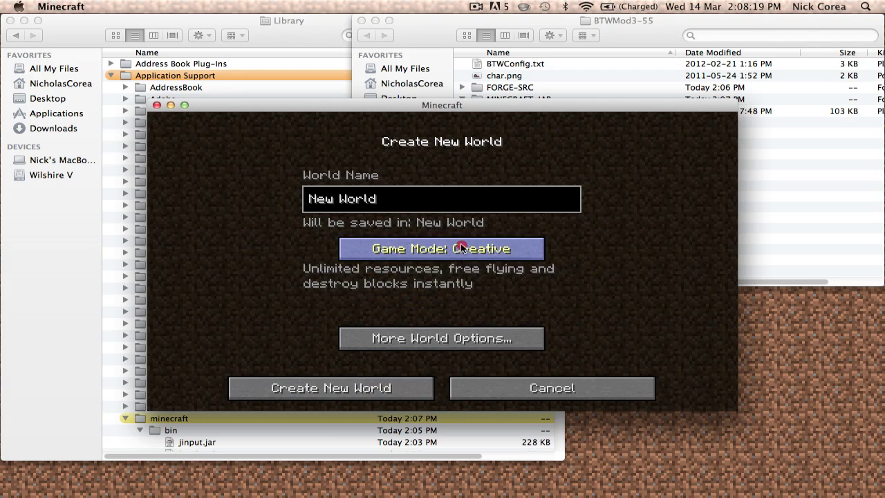
click(348, 383)
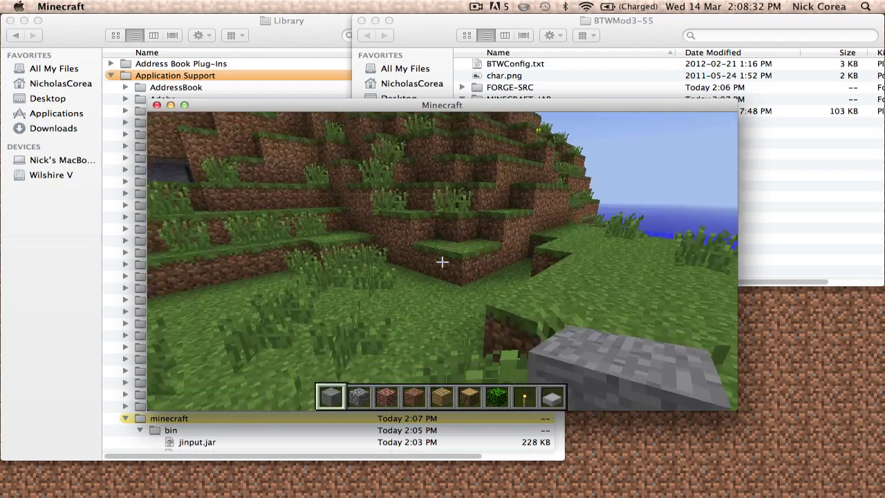
Put the mod's wooden saw block and grey block with a black top opening into the first two hotbar slots.
key(e)
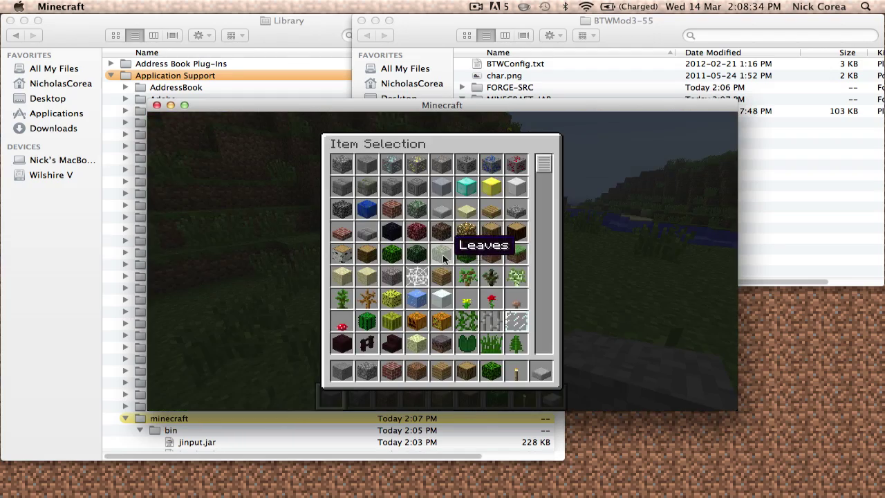
drag(543, 164, 543, 231)
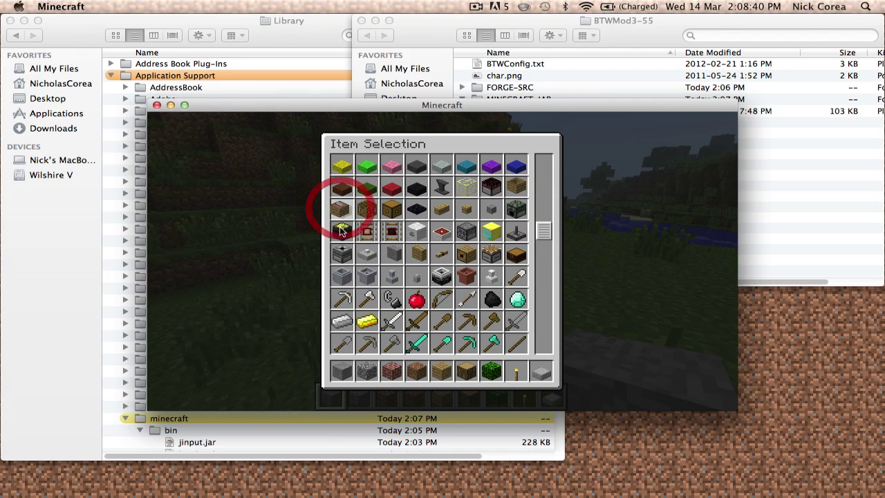
click(341, 371)
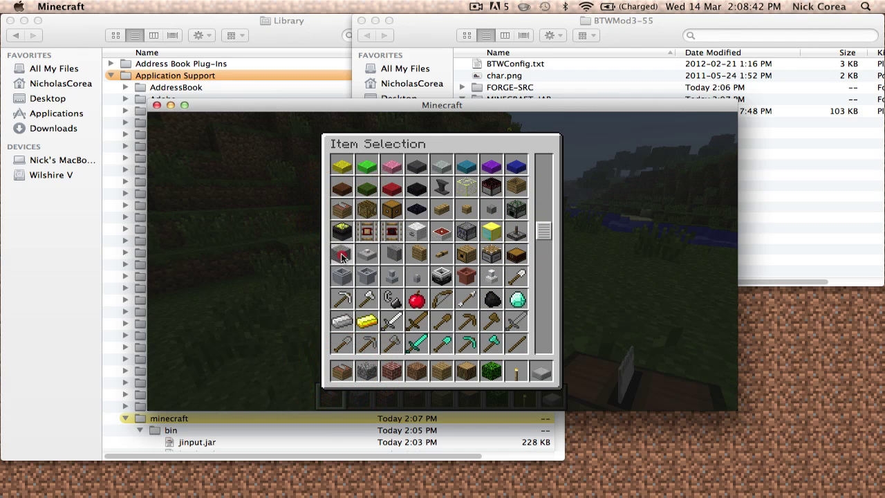
click(342, 257)
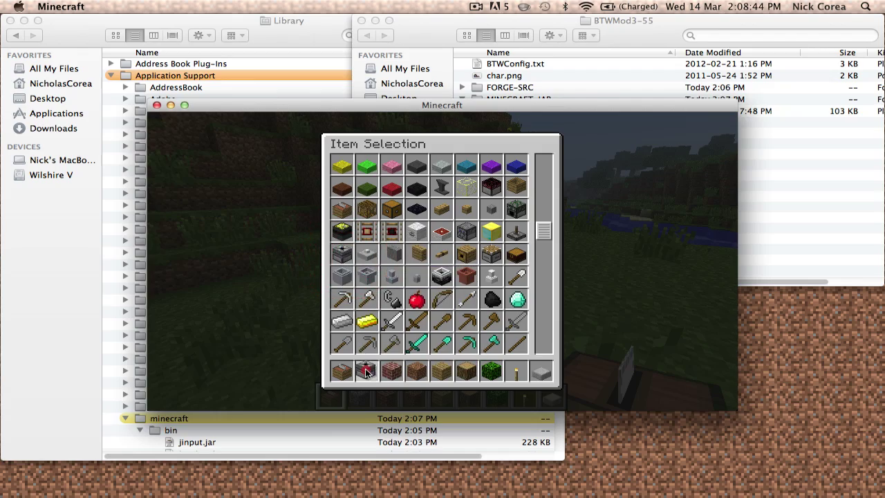
click(362, 371)
key(e)
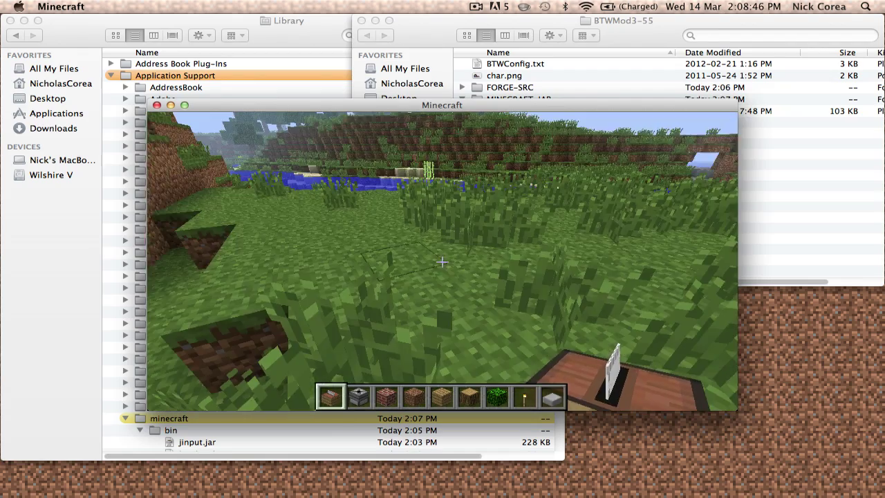
Place the mod's saw block and the grey block with the black opening side by side on the grass.
key(2)
right_click(441, 261)
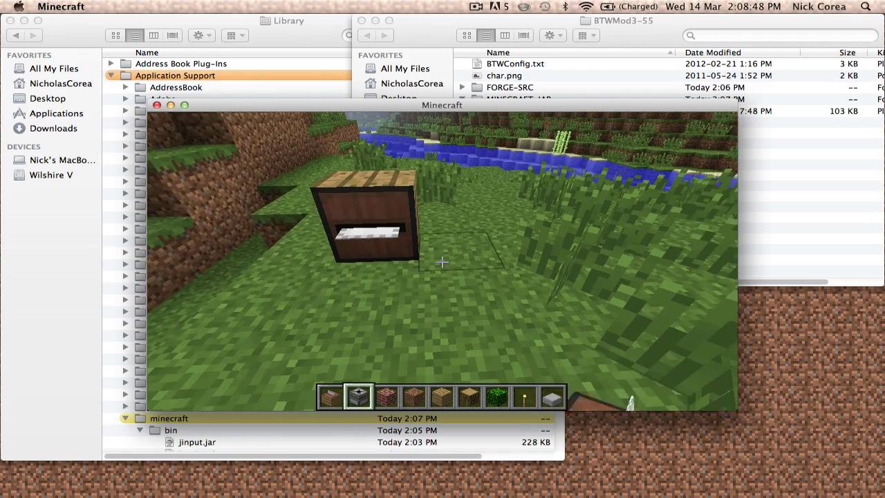
right_click(441, 262)
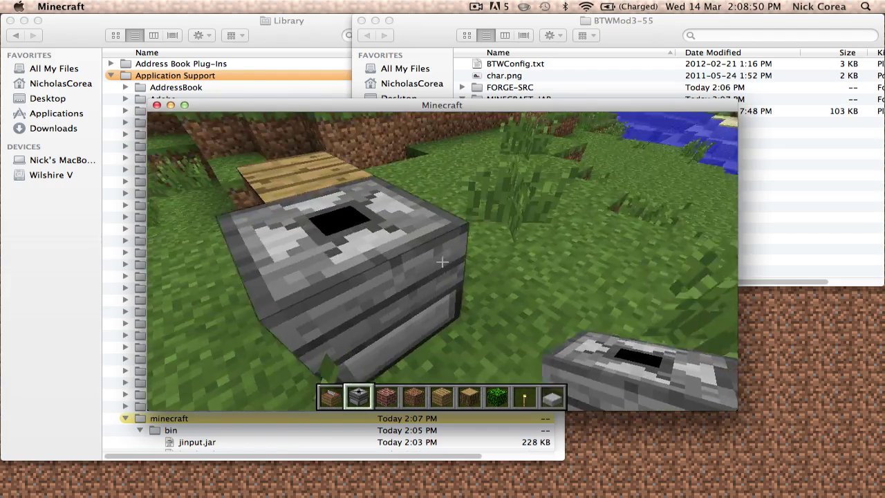
Save the new Creative world, quit to the title screen and quit the game.
click(442, 261)
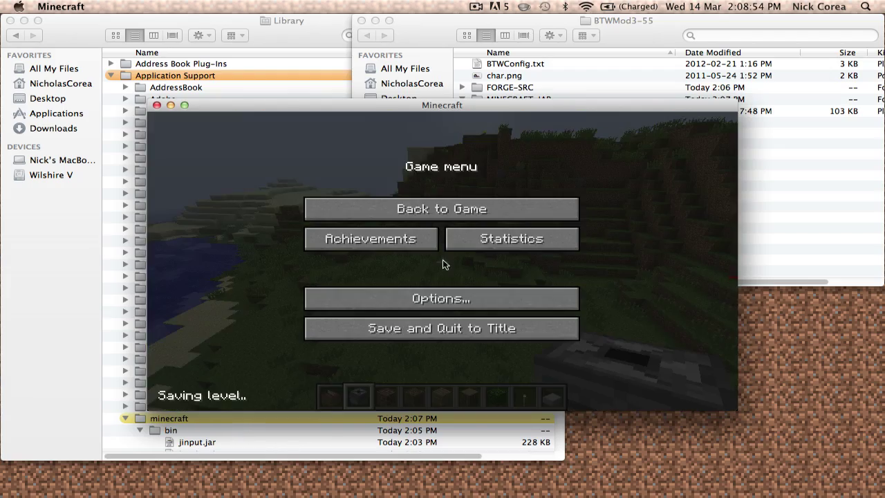
click(442, 329)
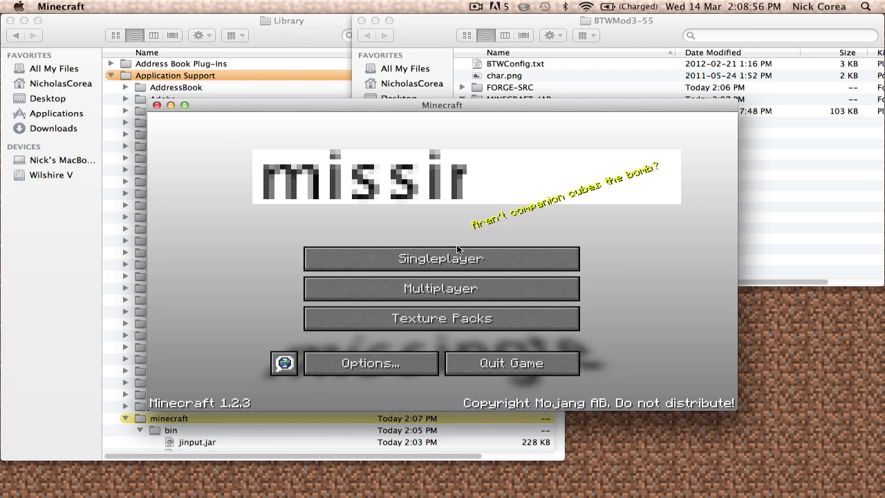
click(519, 364)
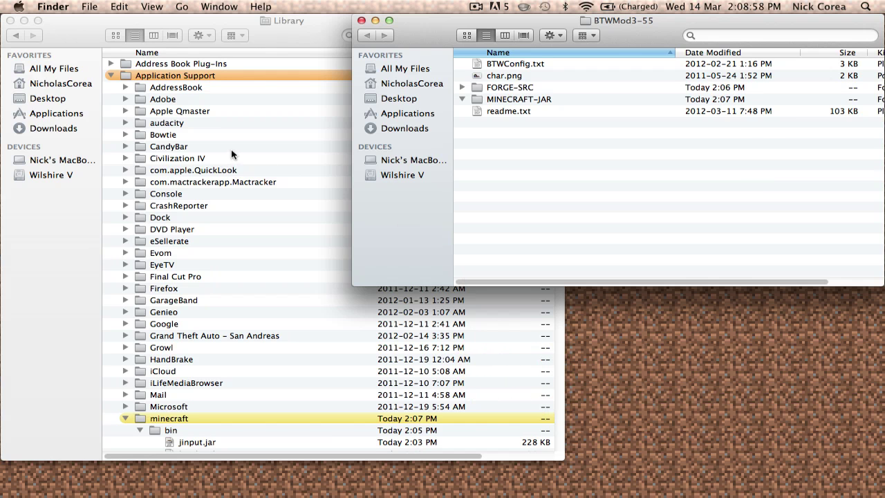